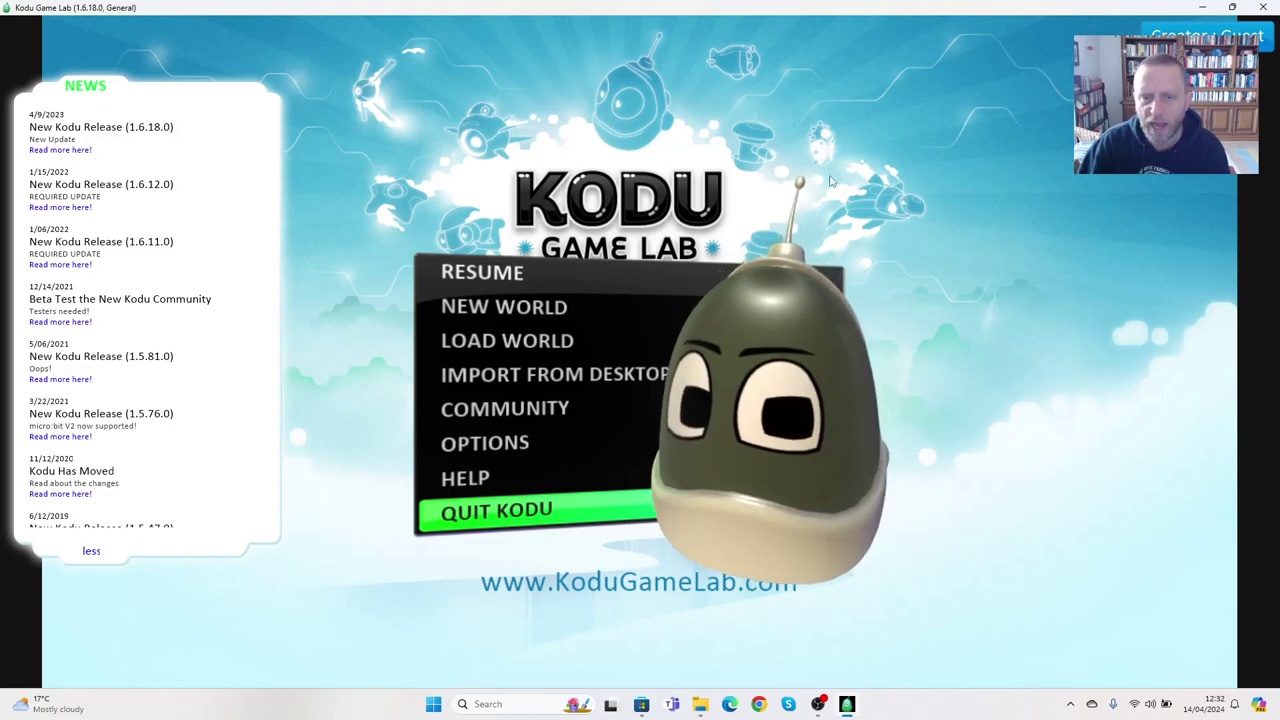
Step: Load 'Test world' from the main menu, enter edit mode, and orbit around the tower and tree
{"action": "key", "text": "Down"}
{"action": "key", "text": "Down"}
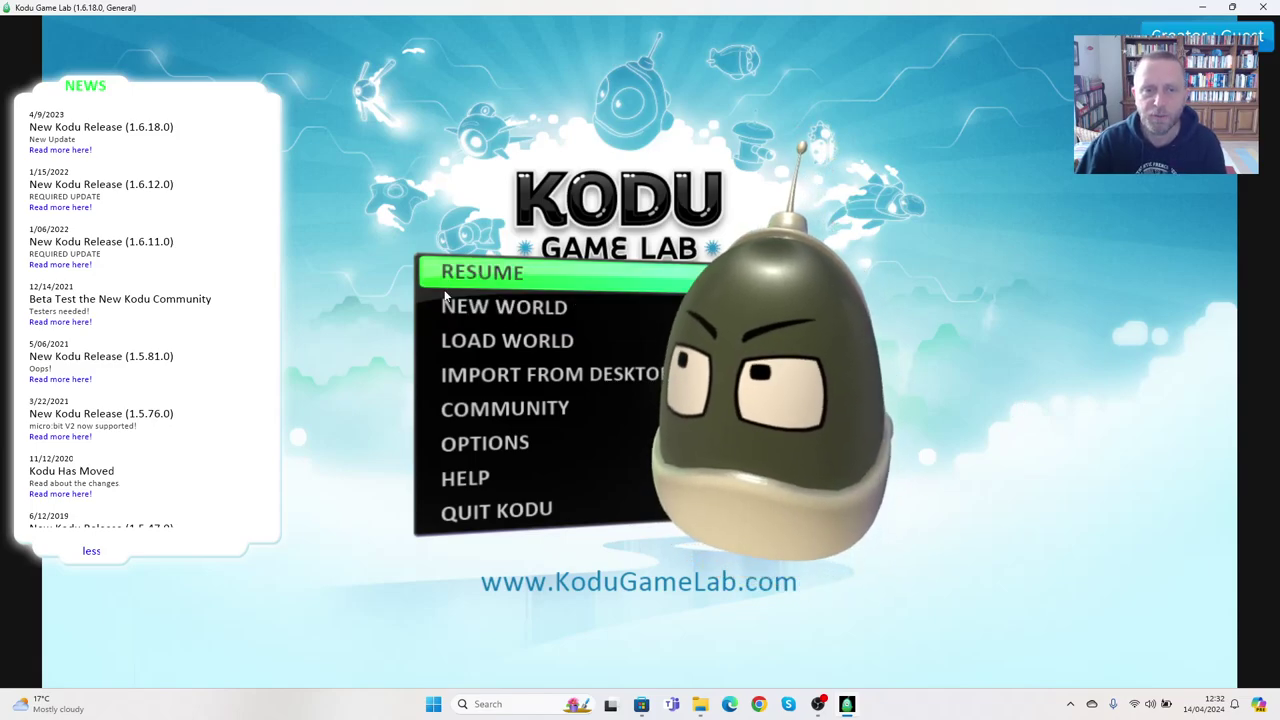
{"action": "left_click", "coordinate": [483, 342]}
{"action": "double_click", "coordinate": [382, 285]}
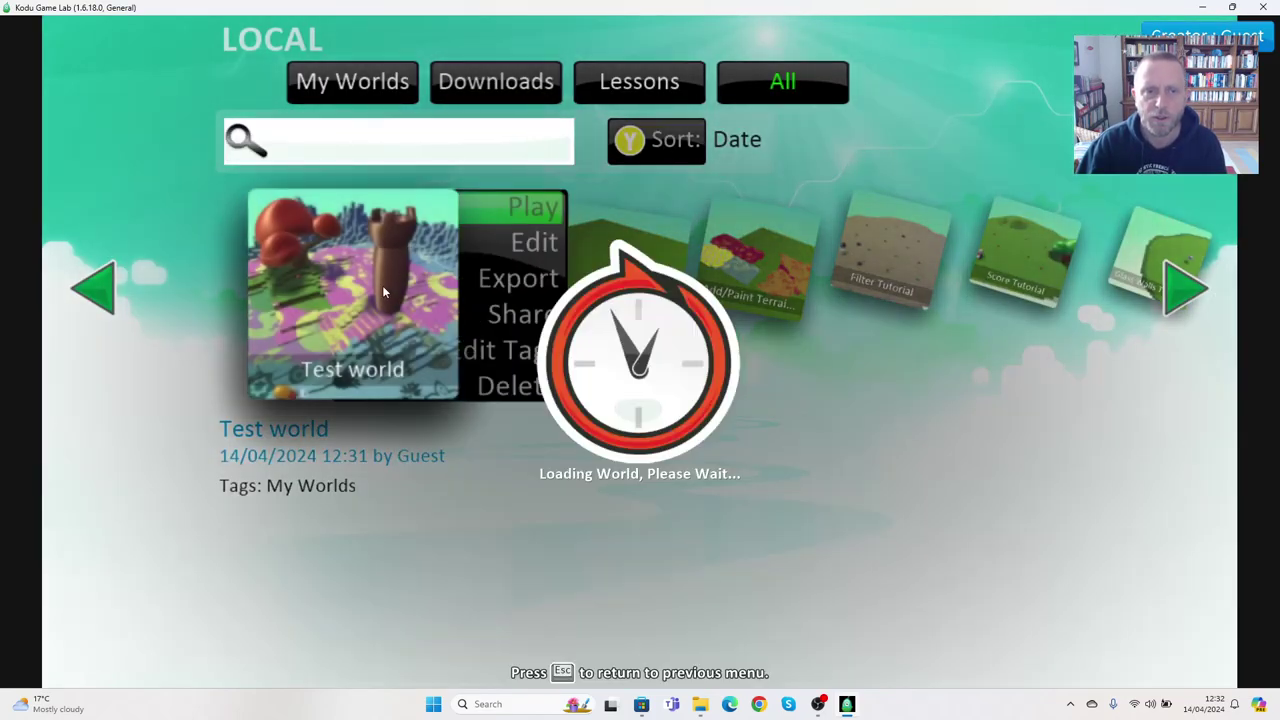
{"action": "key", "text": "Escape"}
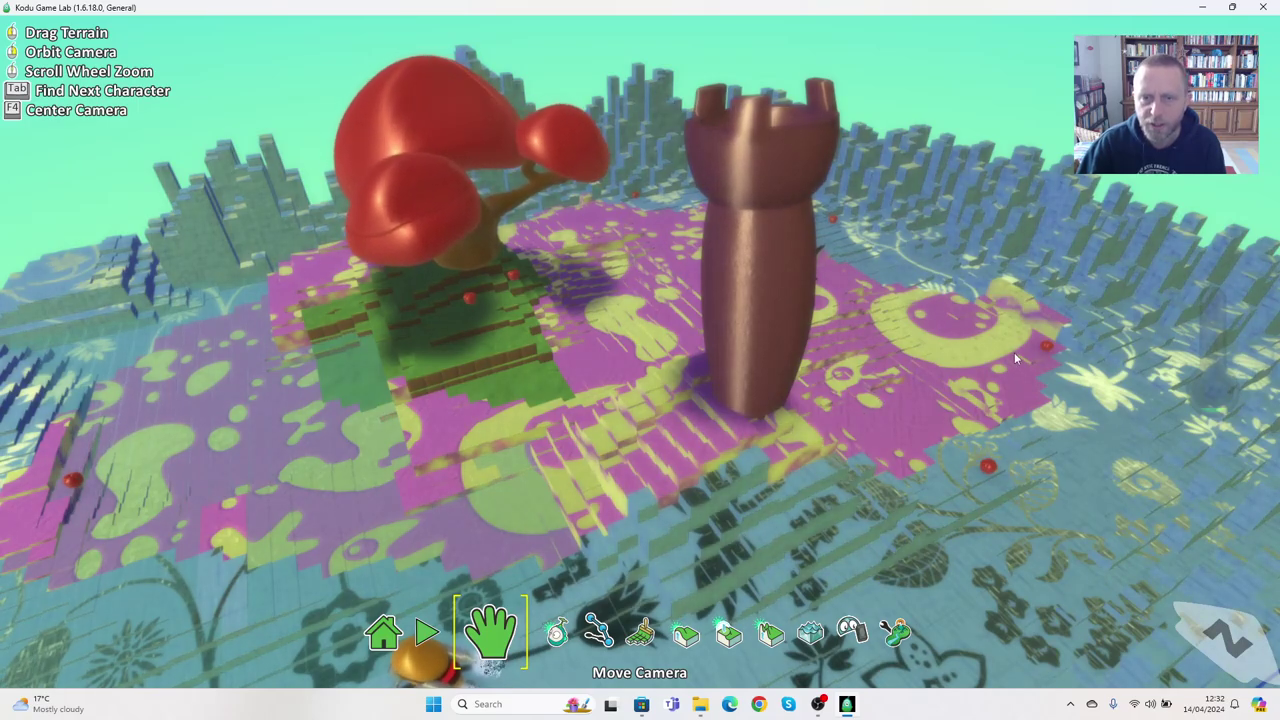
{"action": "right_click_drag", "start_coordinate": [933, 421], "coordinate": [857, 396]}
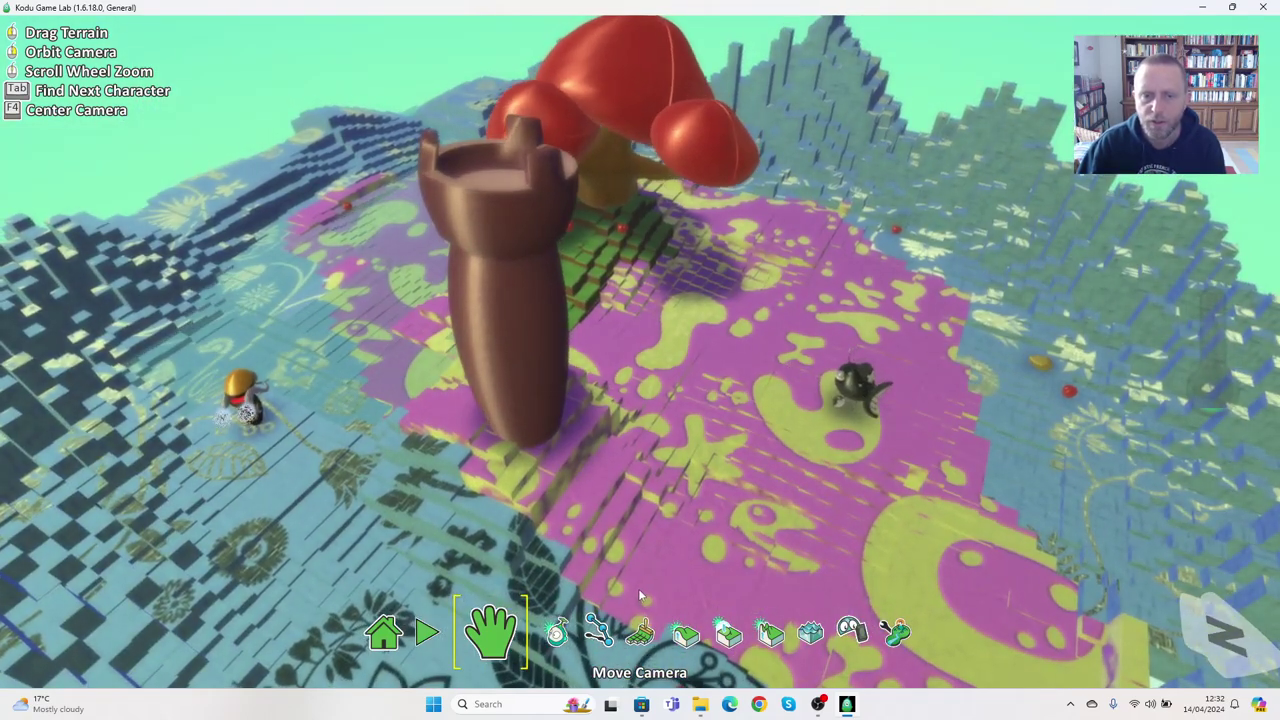
Step: With the Object Tool, open the black character's program
{"action": "left_click", "coordinate": [598, 630]}
{"action": "left_click", "coordinate": [538, 630]}
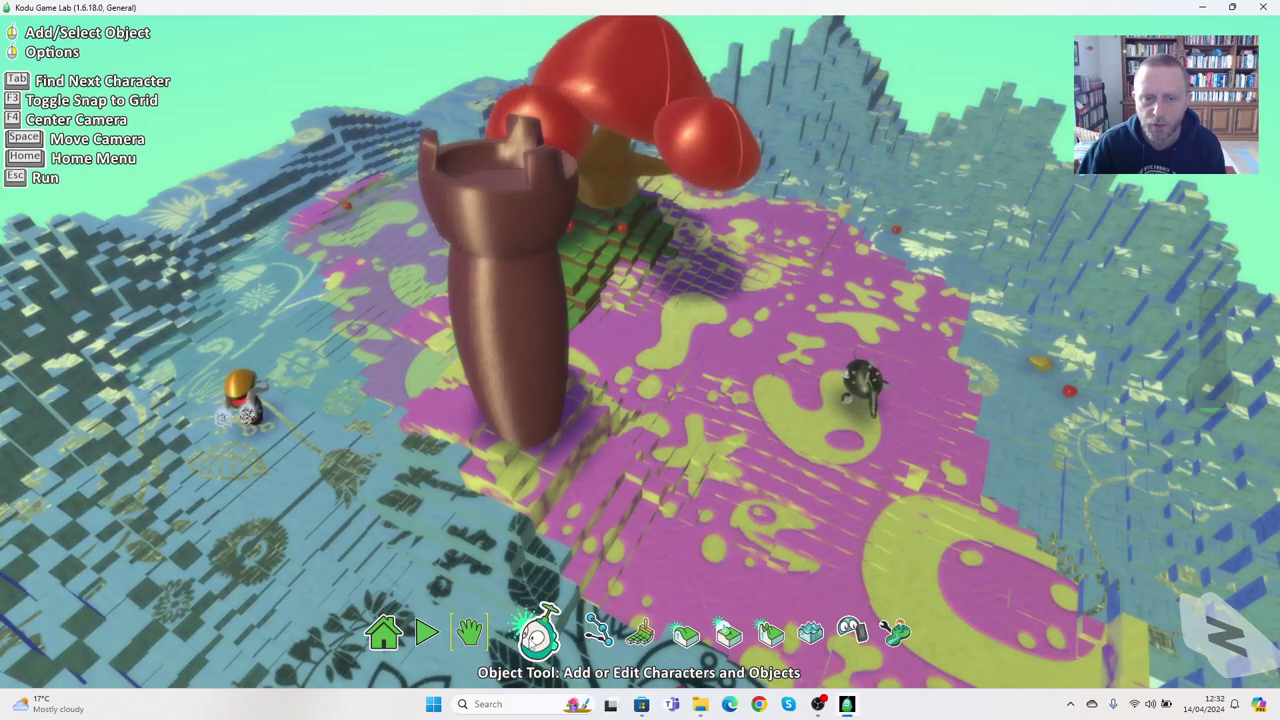
{"action": "right_click", "coordinate": [855, 380]}
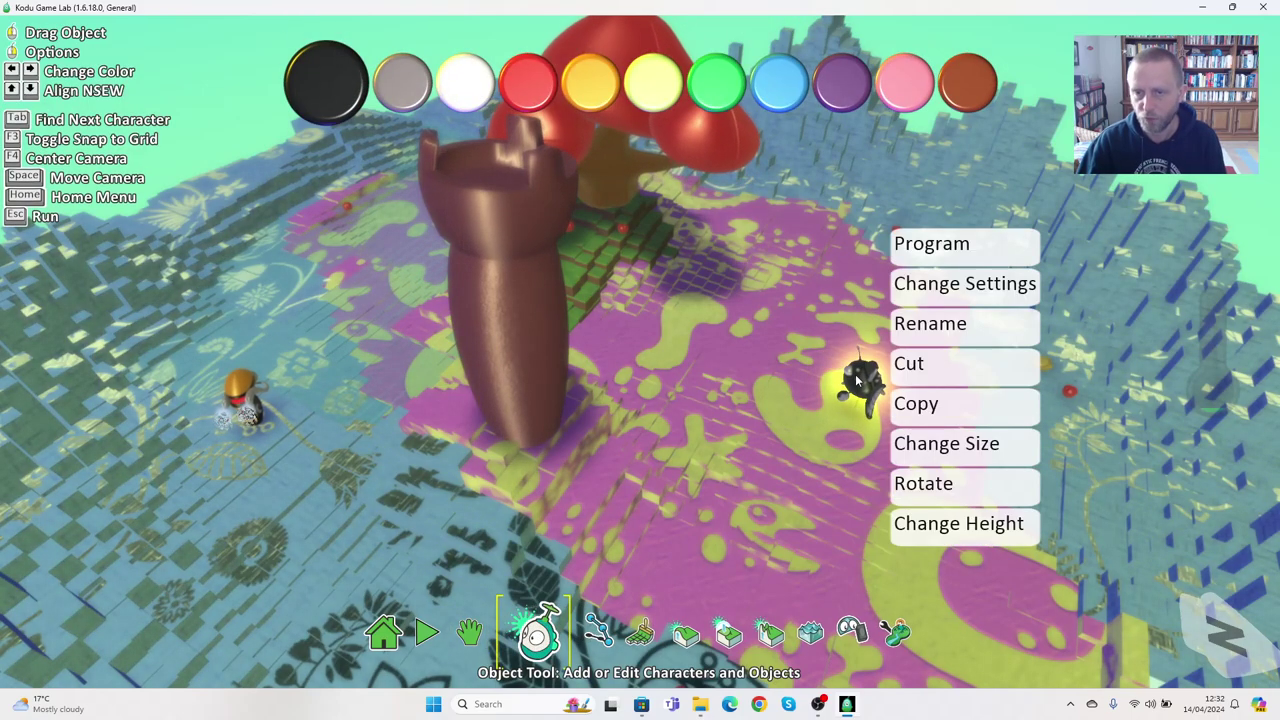
{"action": "left_click", "coordinate": [922, 246]}
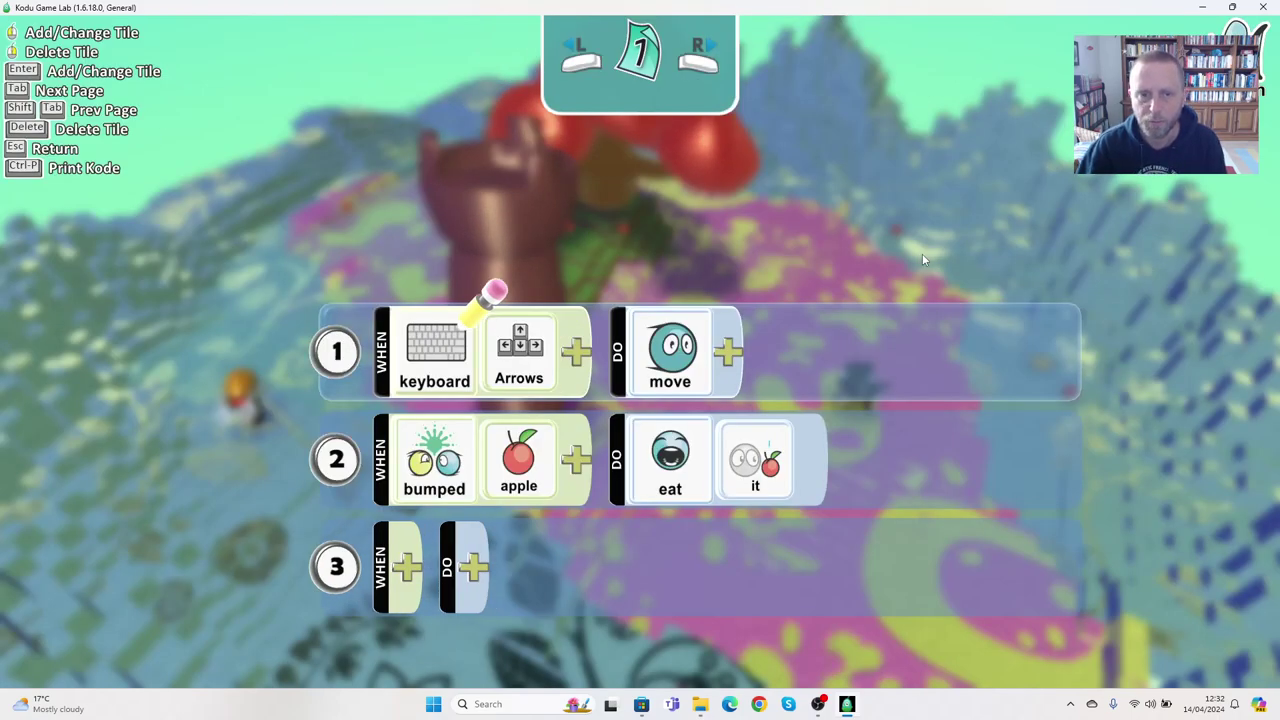
Step: Add rule 3: WHEN always, DO view 1st person, then close the editor
{"action": "left_click", "coordinate": [406, 568]}
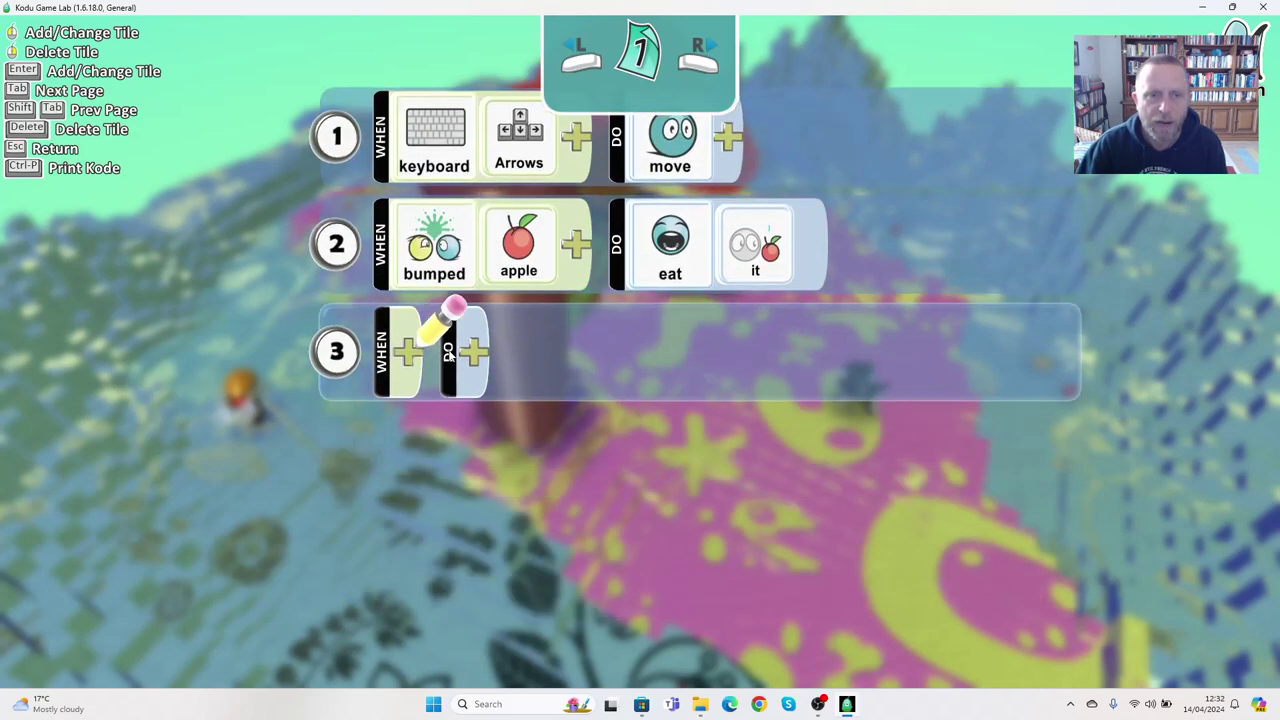
{"action": "left_click", "coordinate": [398, 365]}
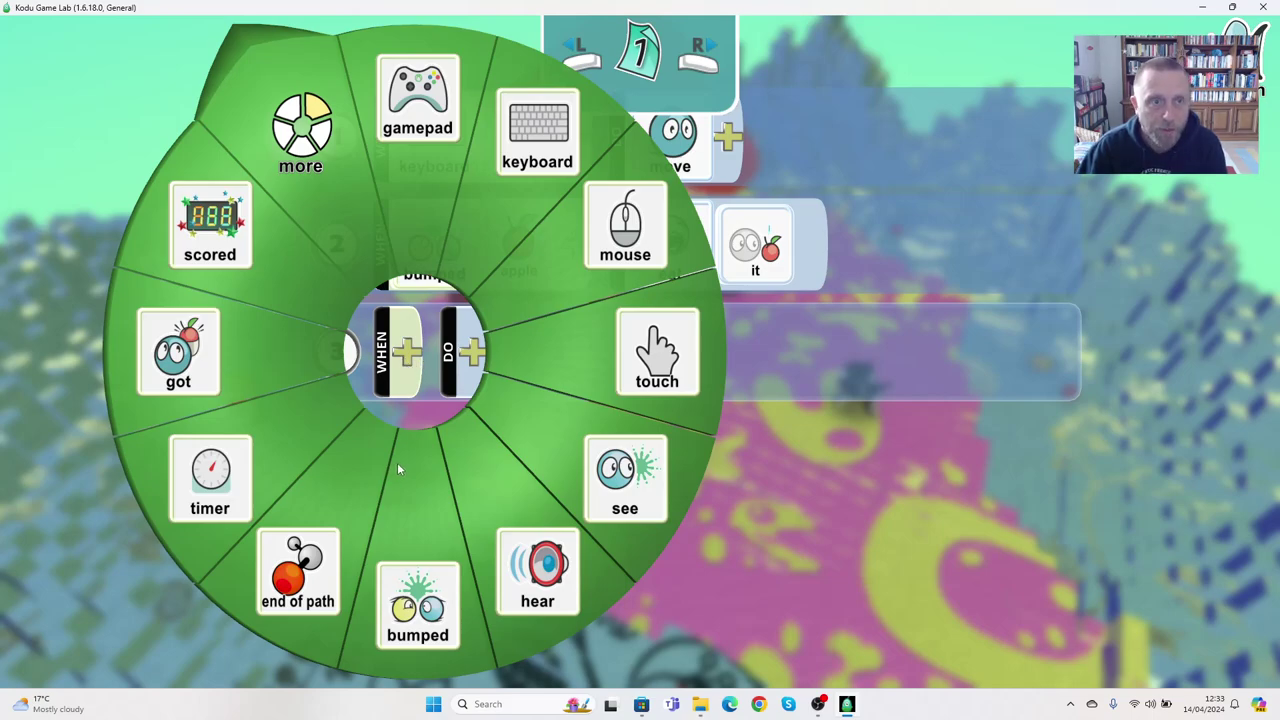
{"action": "left_click", "coordinate": [350, 224]}
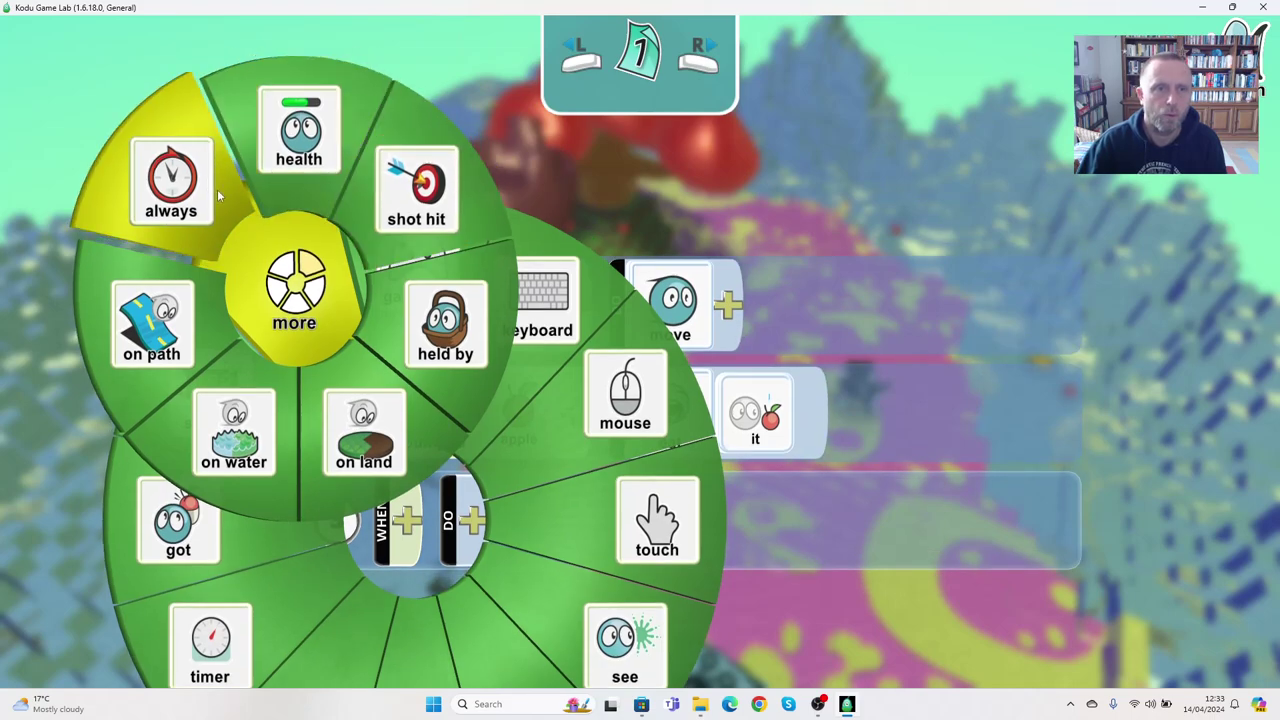
{"action": "left_click", "coordinate": [217, 189]}
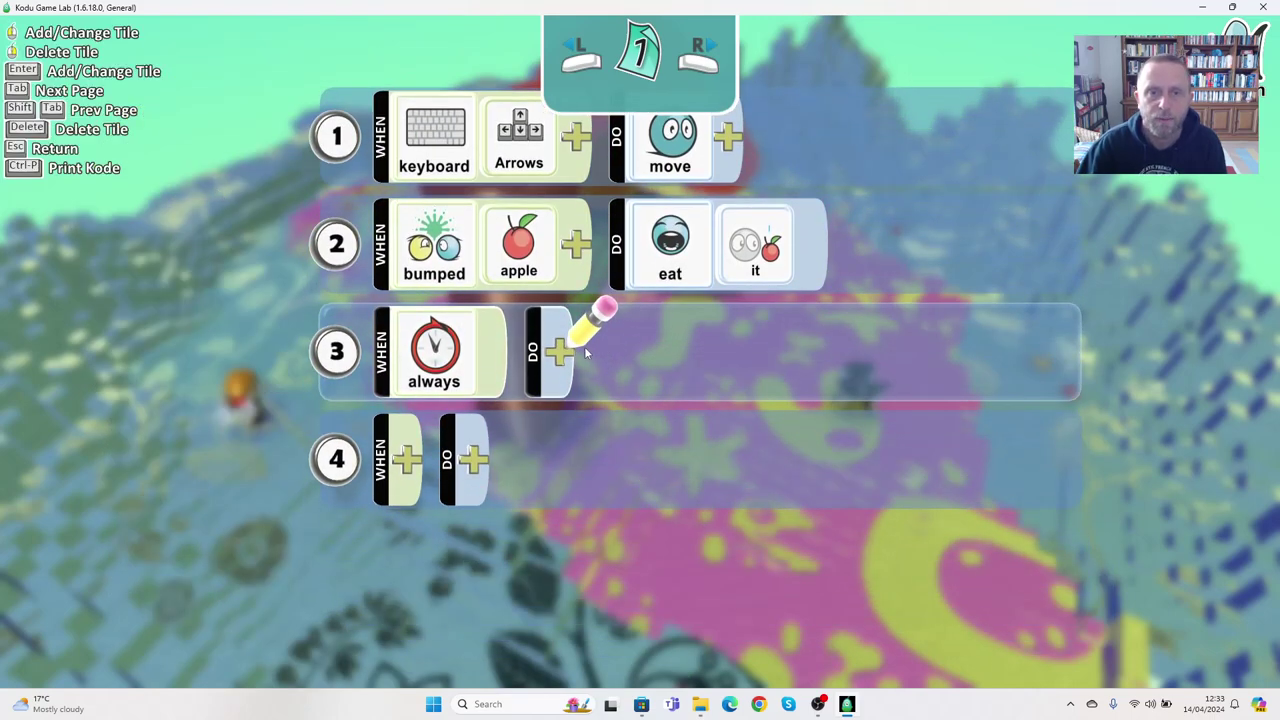
{"action": "left_click", "coordinate": [558, 352]}
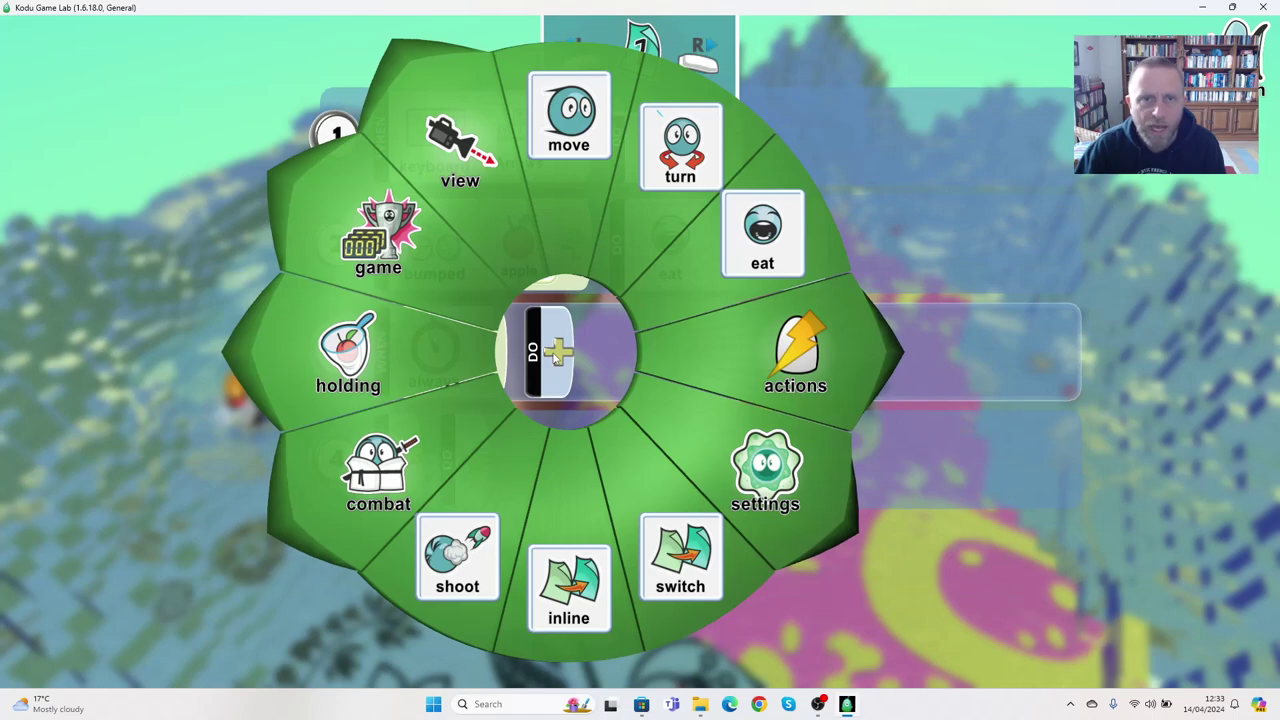
{"action": "left_click", "coordinate": [458, 160]}
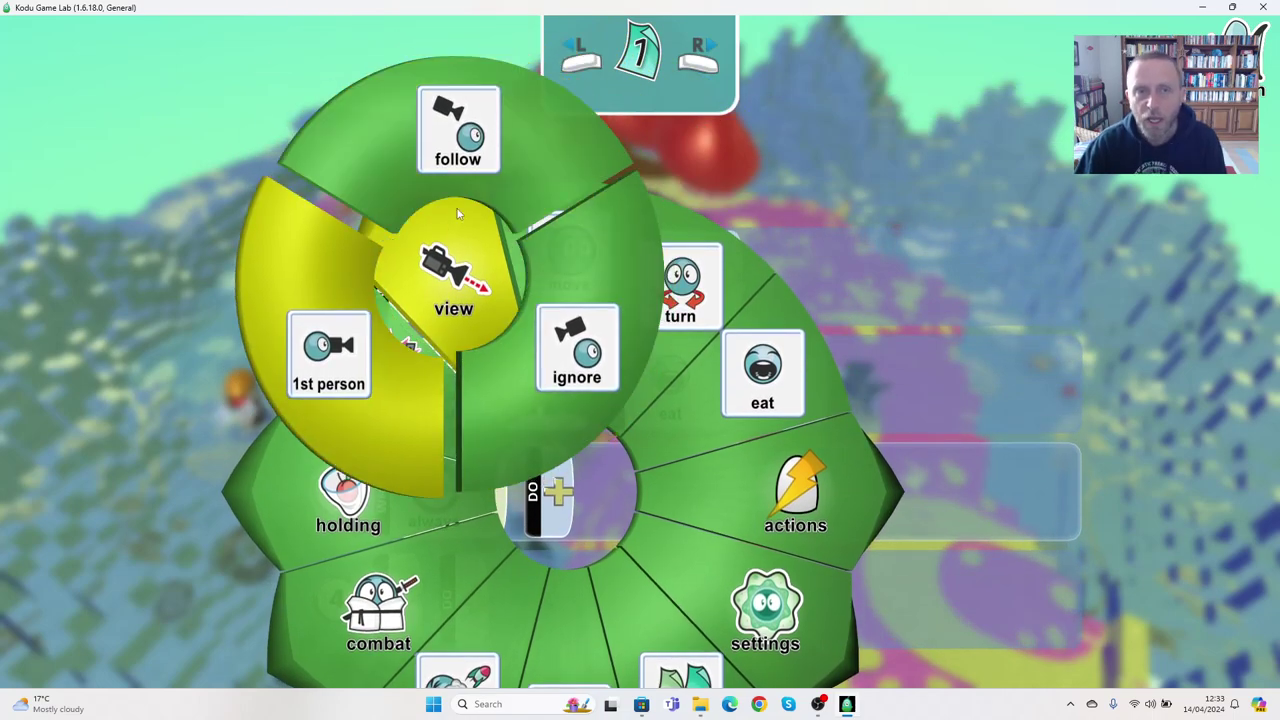
{"action": "left_click", "coordinate": [336, 395]}
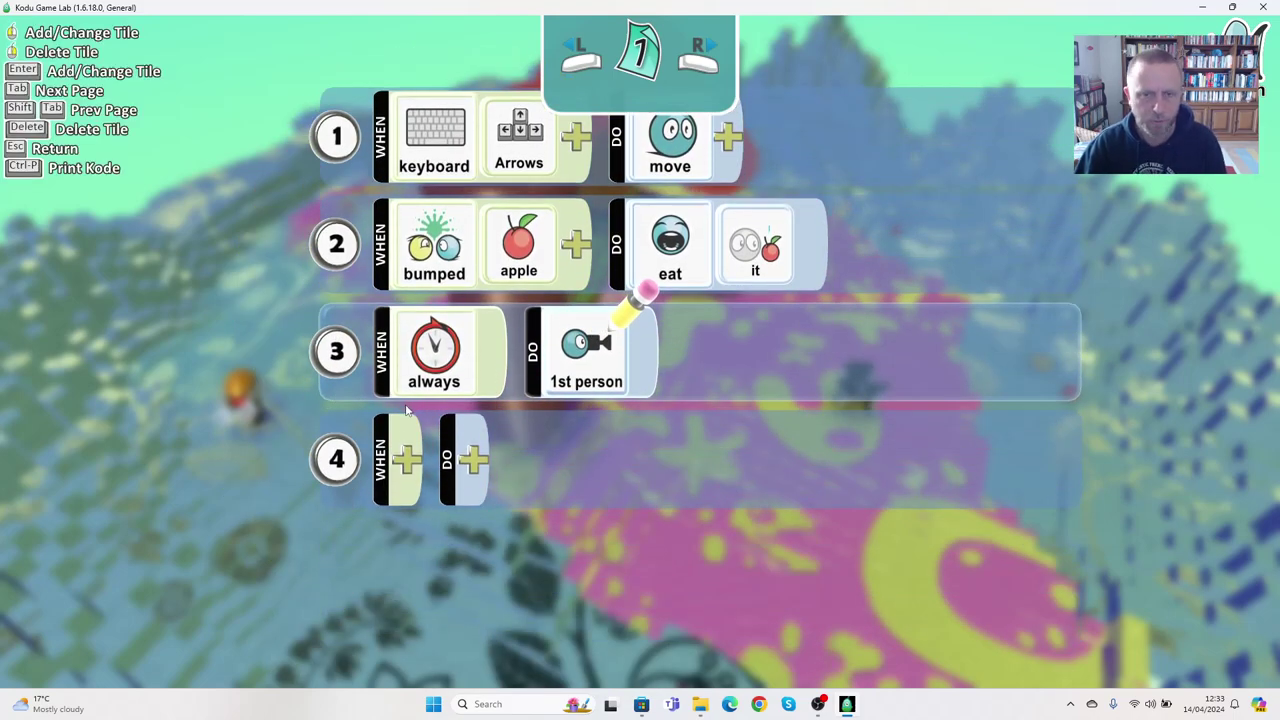
{"action": "key", "text": "Escape"}
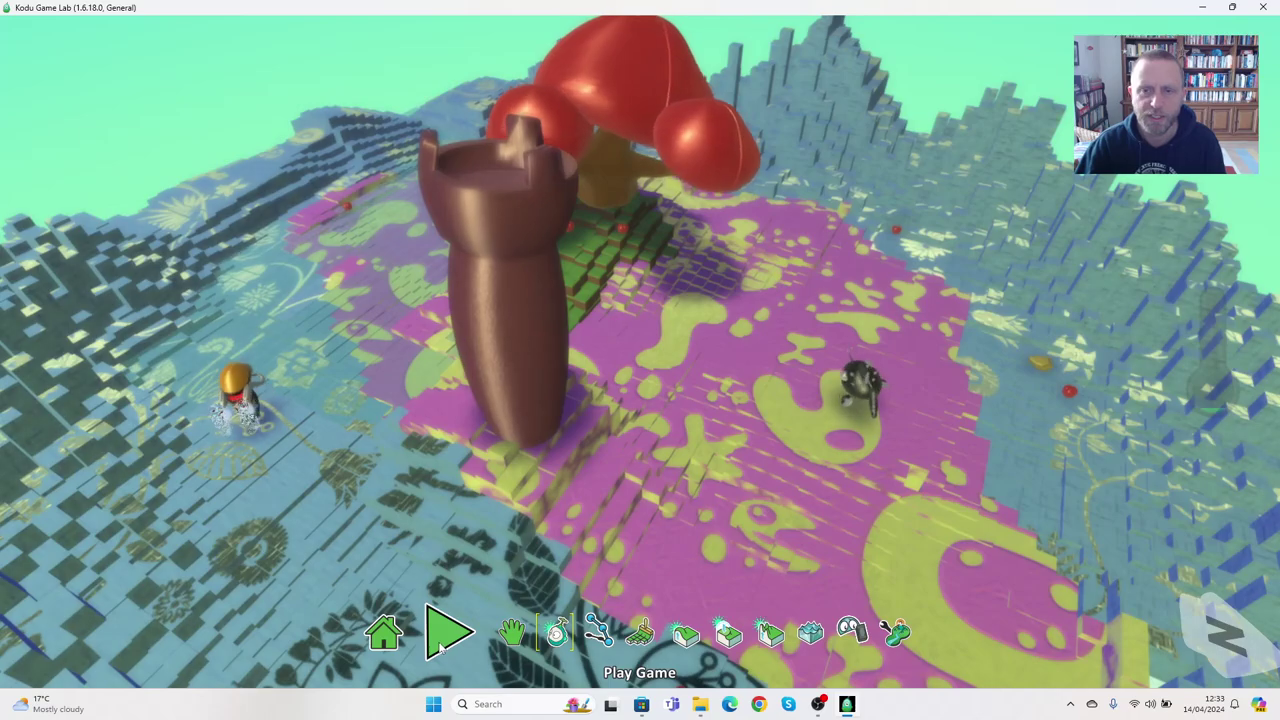
{"action": "left_click", "coordinate": [438, 645]}
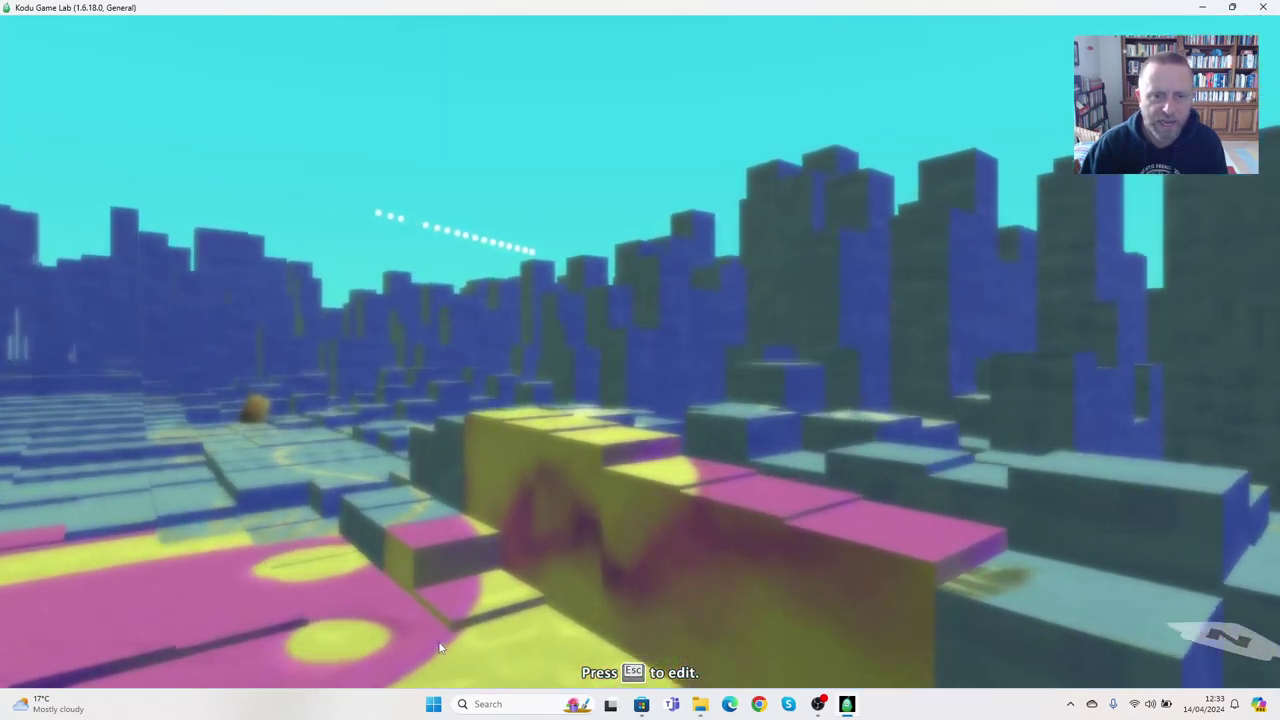
{"action": "key", "text": "Escape"}
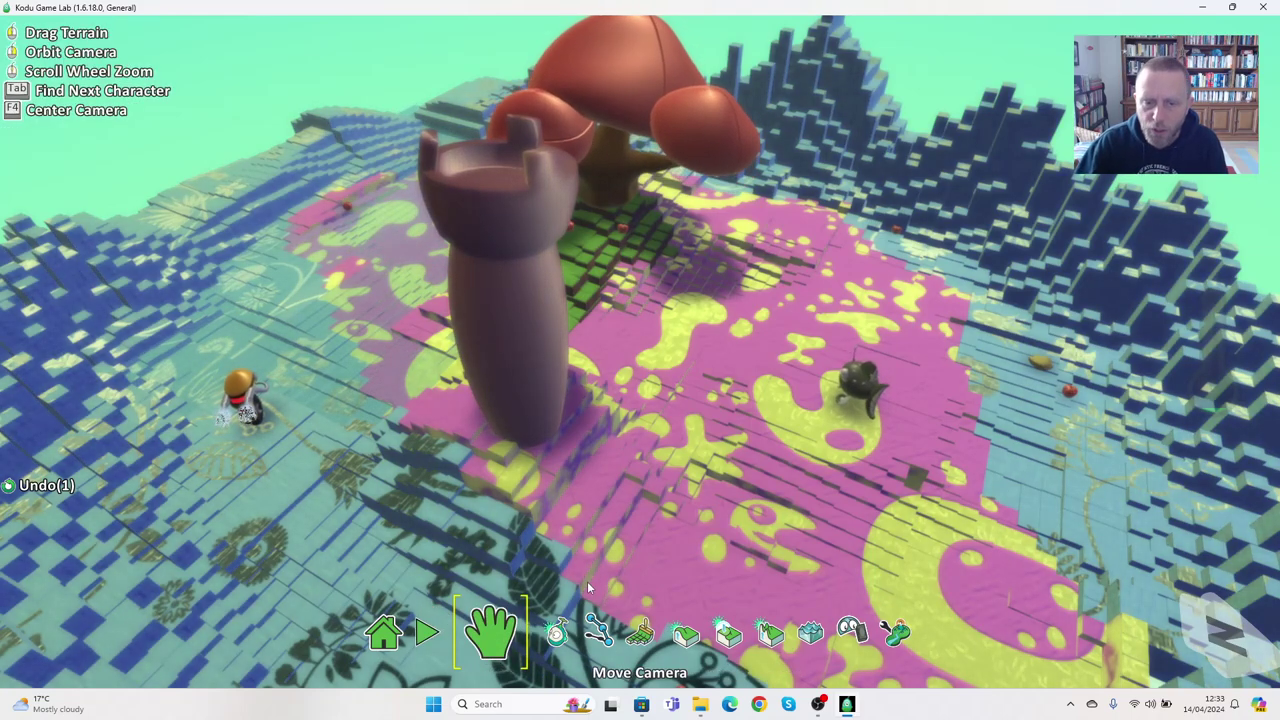
Step: Open the black character's program and cut the 1st person tile from rule 3
{"action": "left_click", "coordinate": [557, 630]}
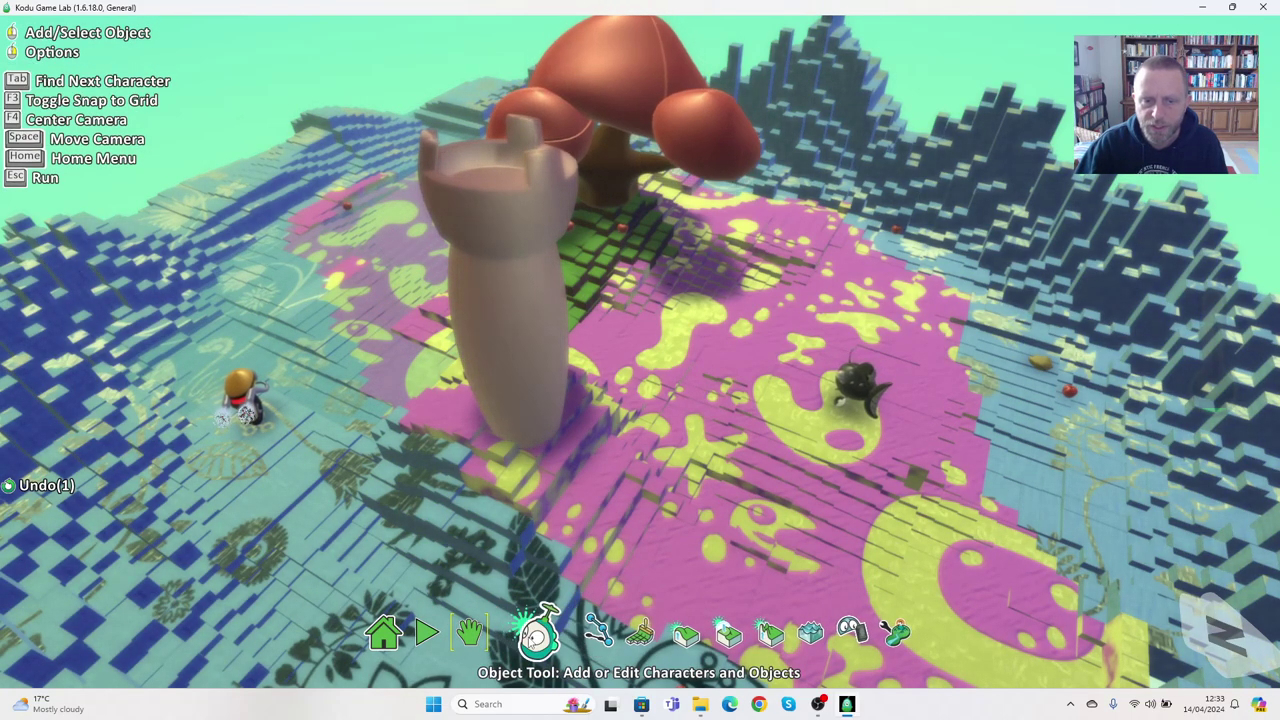
{"action": "right_click", "coordinate": [851, 420]}
{"action": "left_click", "coordinate": [961, 260]}
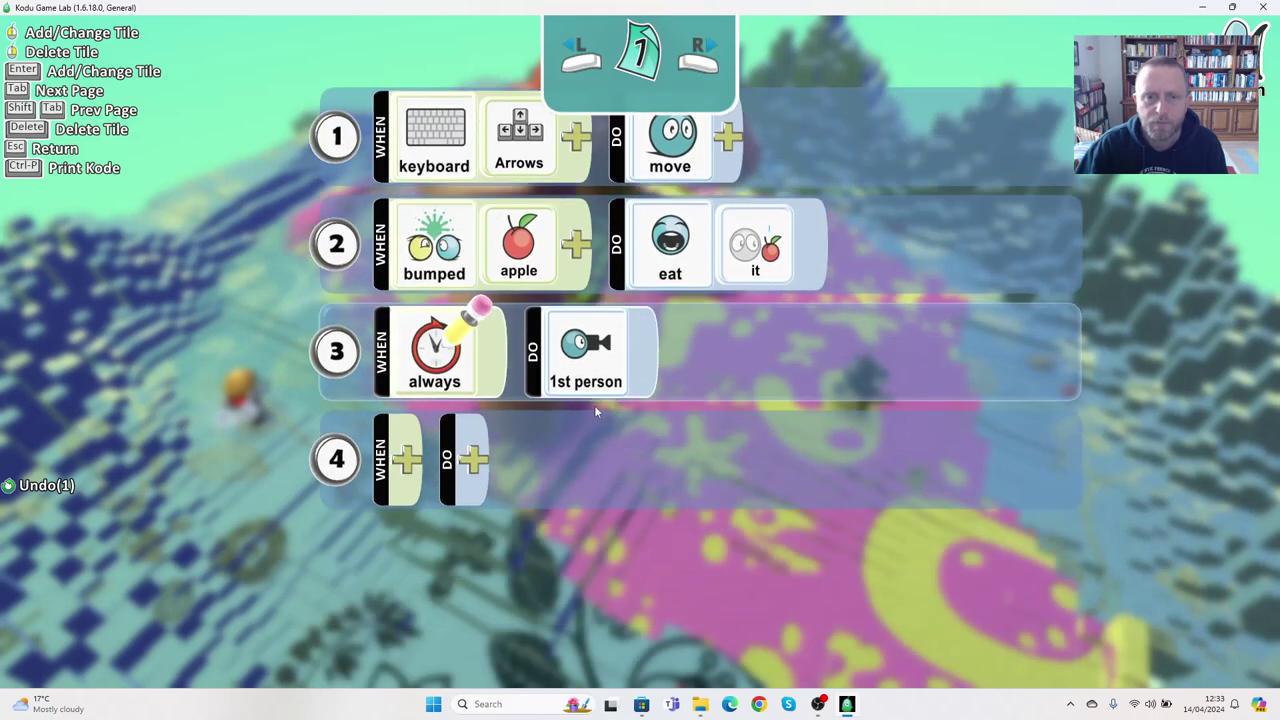
{"action": "right_click", "coordinate": [595, 372]}
{"action": "left_click", "coordinate": [646, 353]}
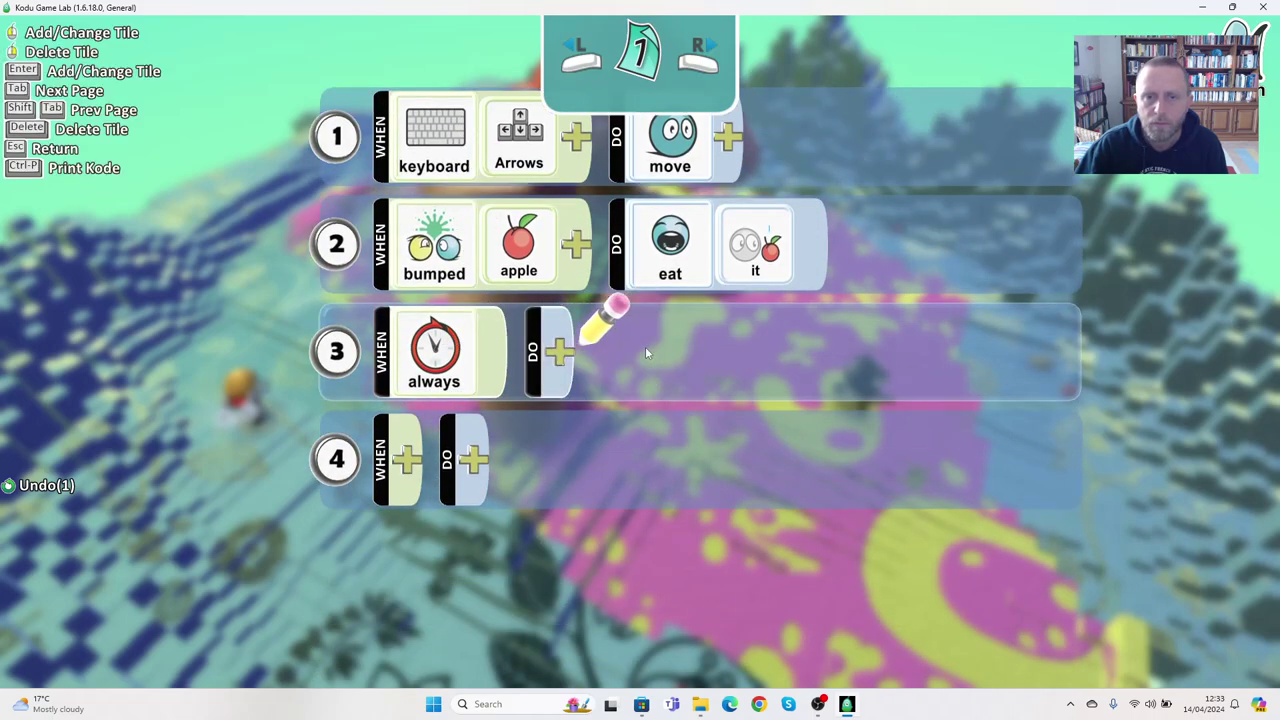
Step: Give rule 3 the DO view follow action and close the editor
{"action": "left_click", "coordinate": [575, 364]}
{"action": "left_click", "coordinate": [507, 207]}
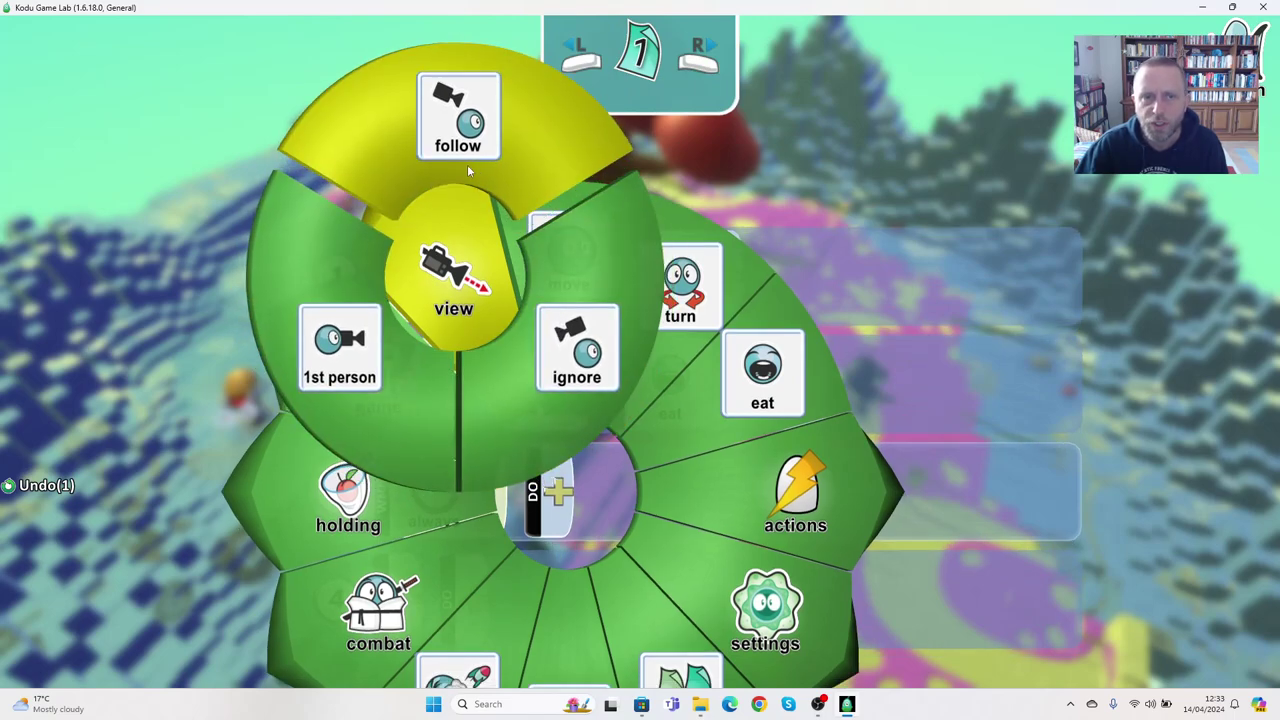
{"action": "left_click", "coordinate": [467, 164]}
{"action": "key", "text": "Escape"}
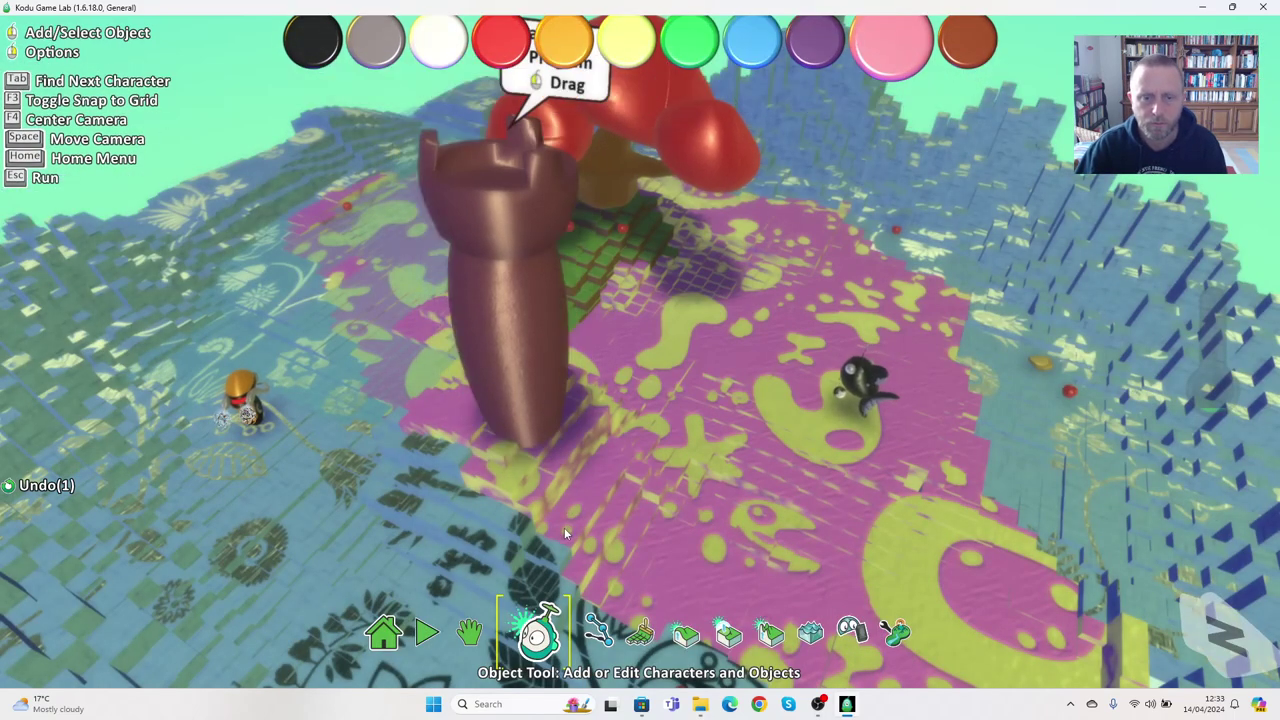
{"action": "left_click", "coordinate": [444, 635]}
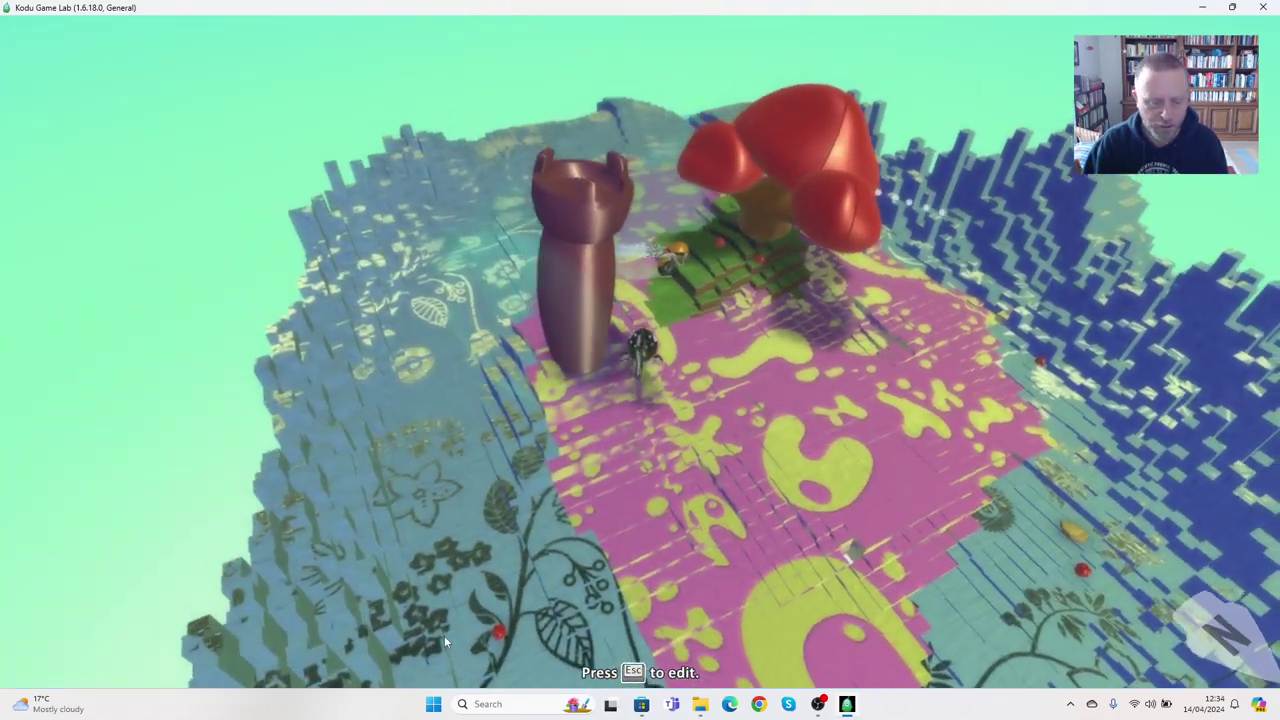
{"action": "key", "text": "Escape"}
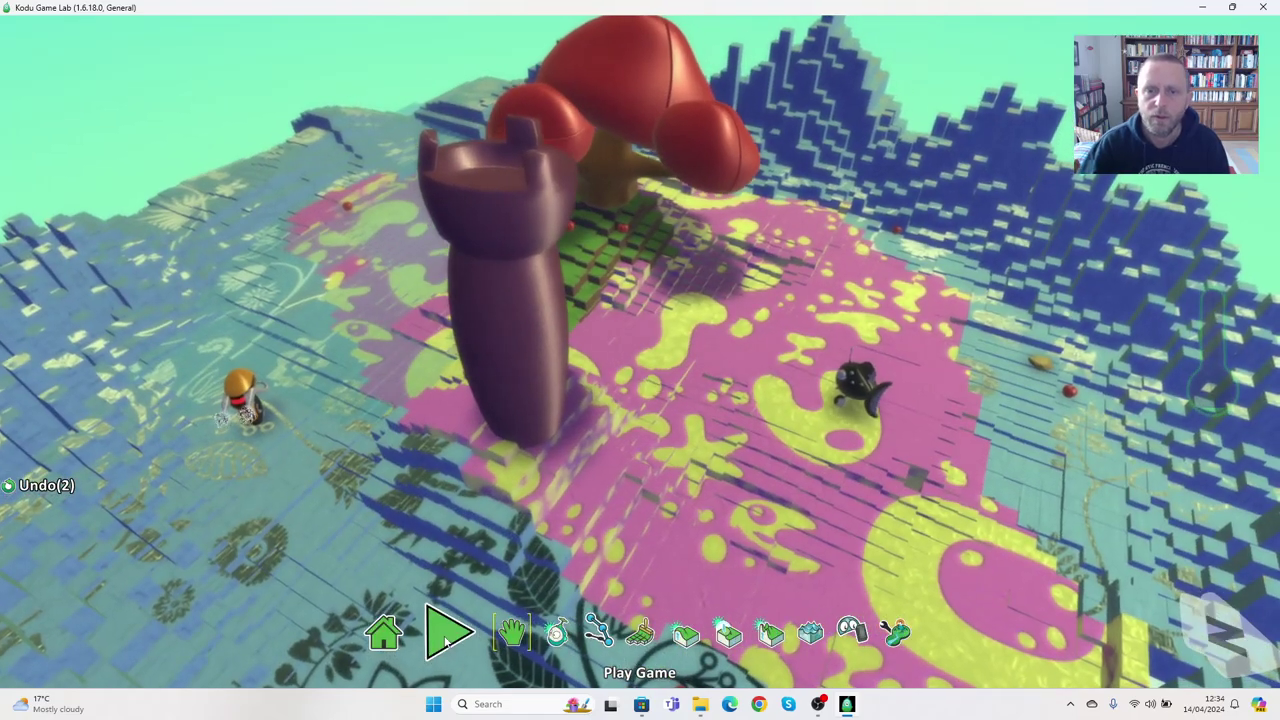
Step: Open the black character's program and move to rule 3
{"action": "left_click", "coordinate": [513, 636]}
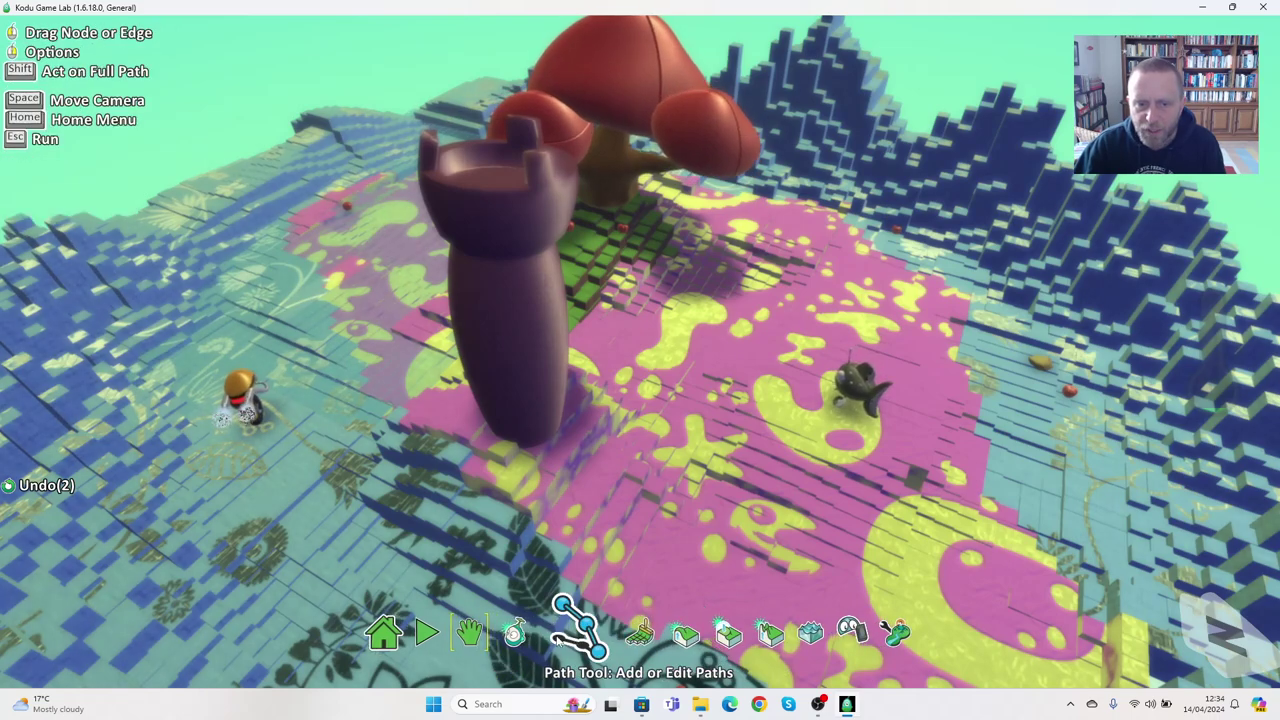
{"action": "right_click", "coordinate": [845, 390]}
{"action": "left_click", "coordinate": [930, 254]}
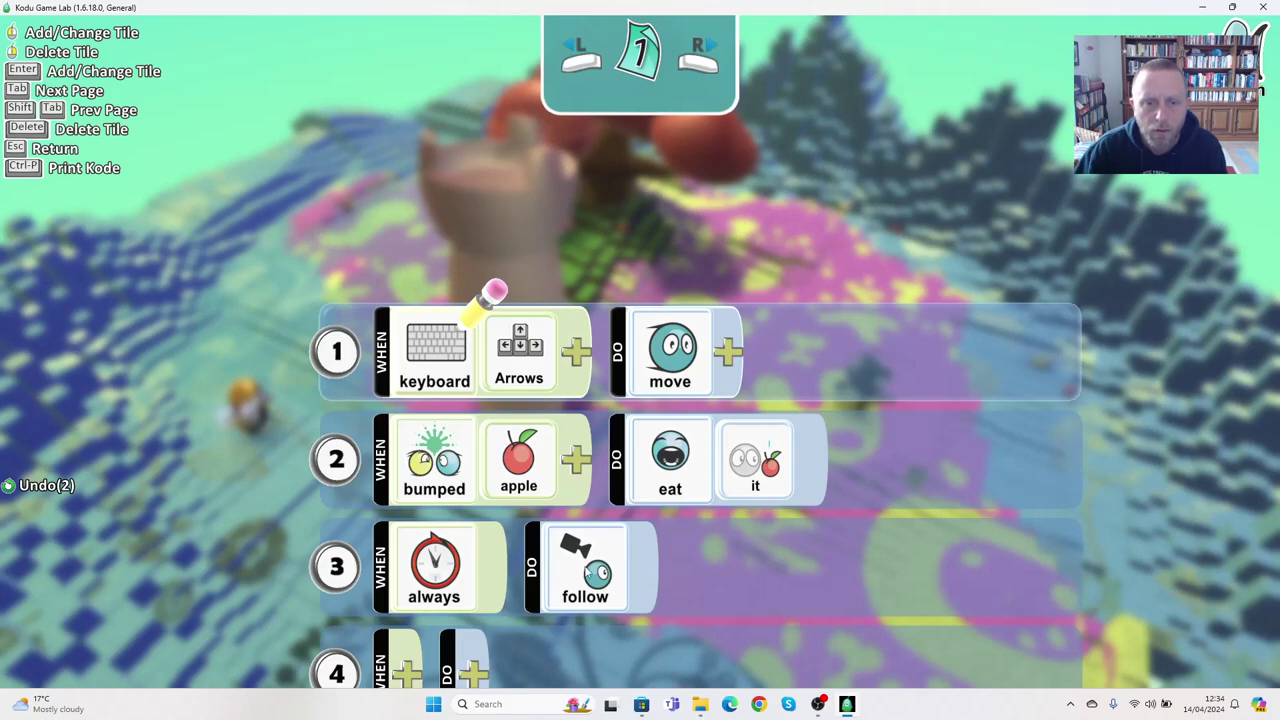
{"action": "key", "text": "Down"}
{"action": "key", "text": "Down"}
Step: Cut the follow and always tiles from rule 3, then close the code editor
{"action": "right_click", "coordinate": [590, 376]}
{"action": "left_click", "coordinate": [588, 355]}
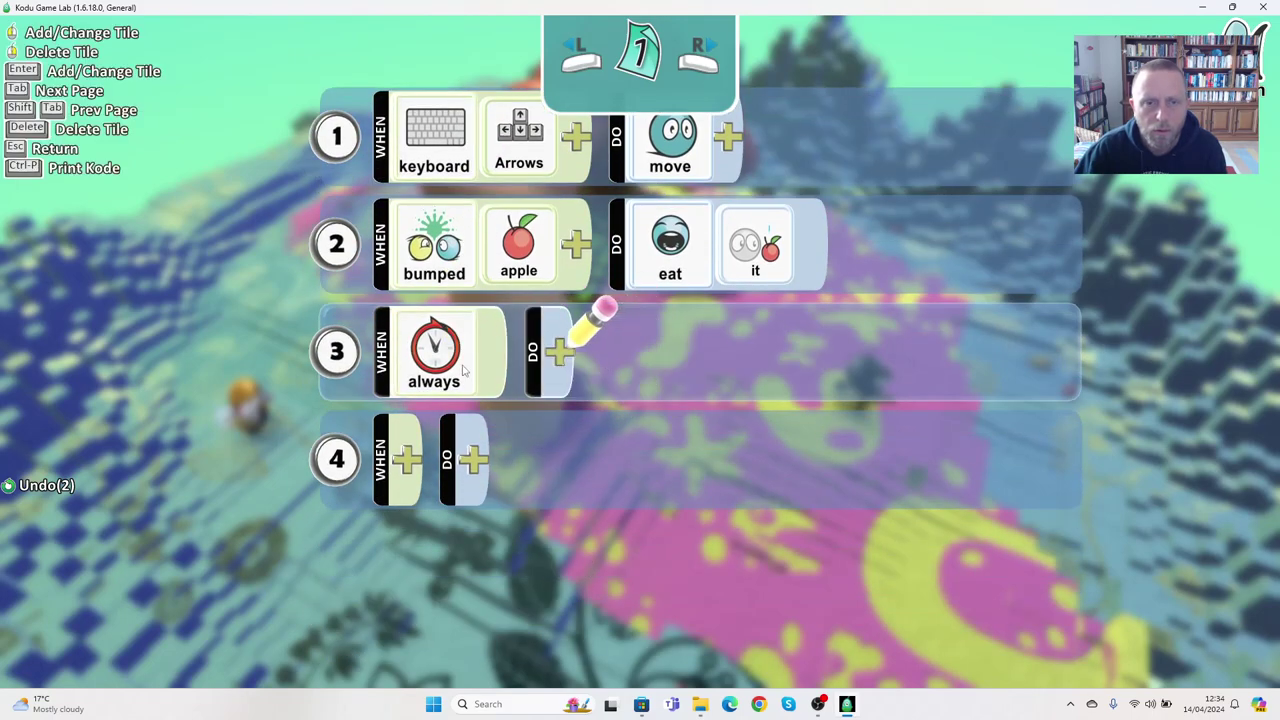
{"action": "right_click", "coordinate": [470, 360]}
{"action": "left_click", "coordinate": [509, 355]}
{"action": "key", "text": "Escape"}
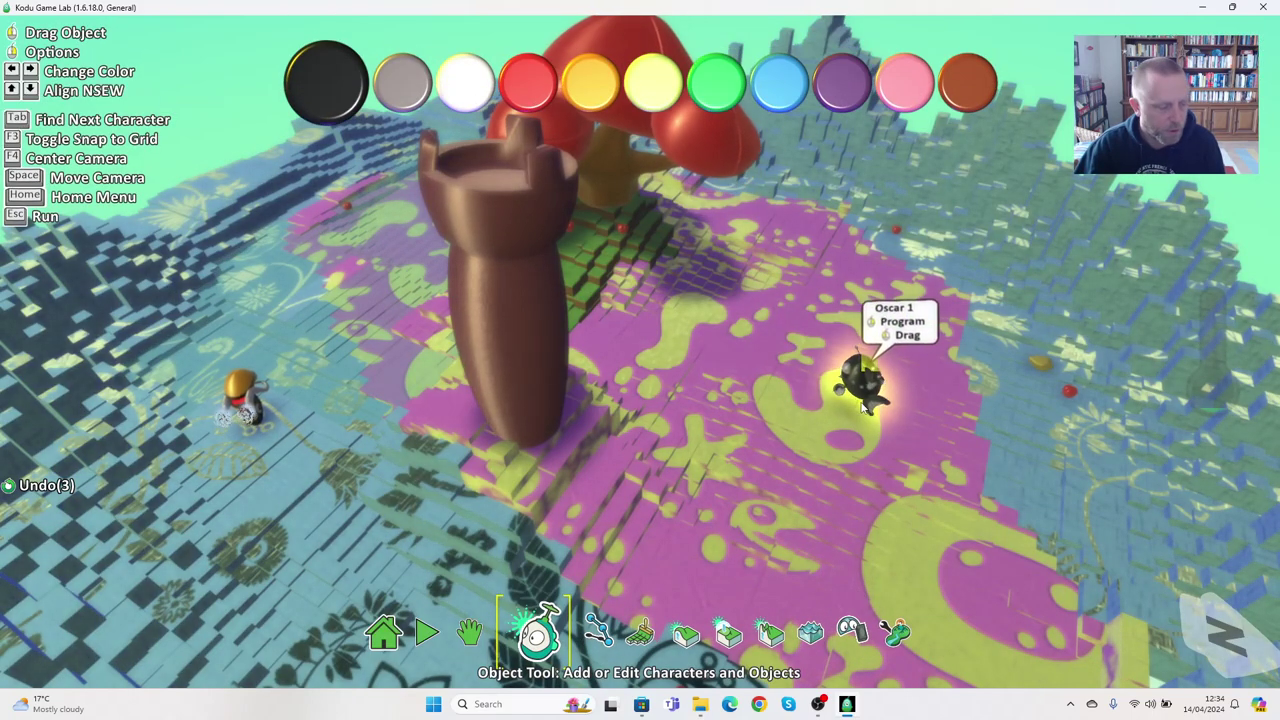
Step: In World Settings, choose the Fixed Position camera mode
{"action": "left_click", "coordinate": [897, 632]}
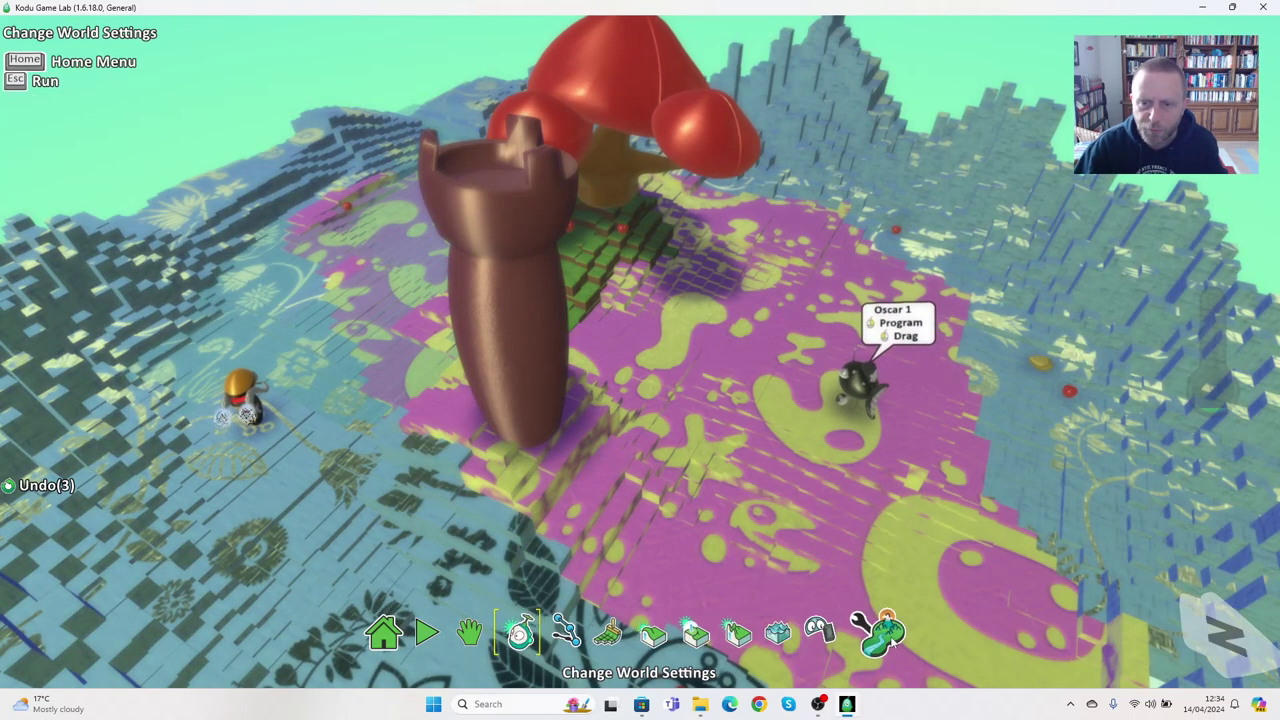
{"action": "left_click", "coordinate": [884, 628]}
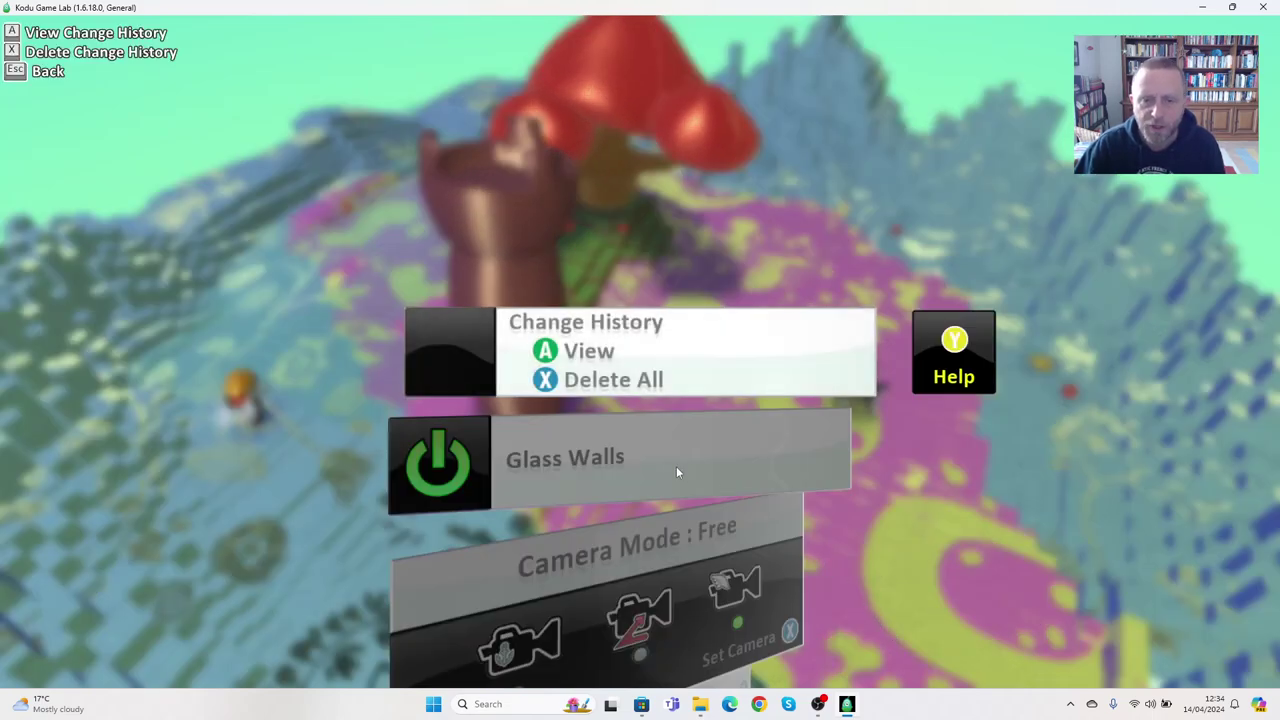
{"action": "scroll", "coordinate": [676, 466], "scroll_direction": "down", "scroll_amount": 2}
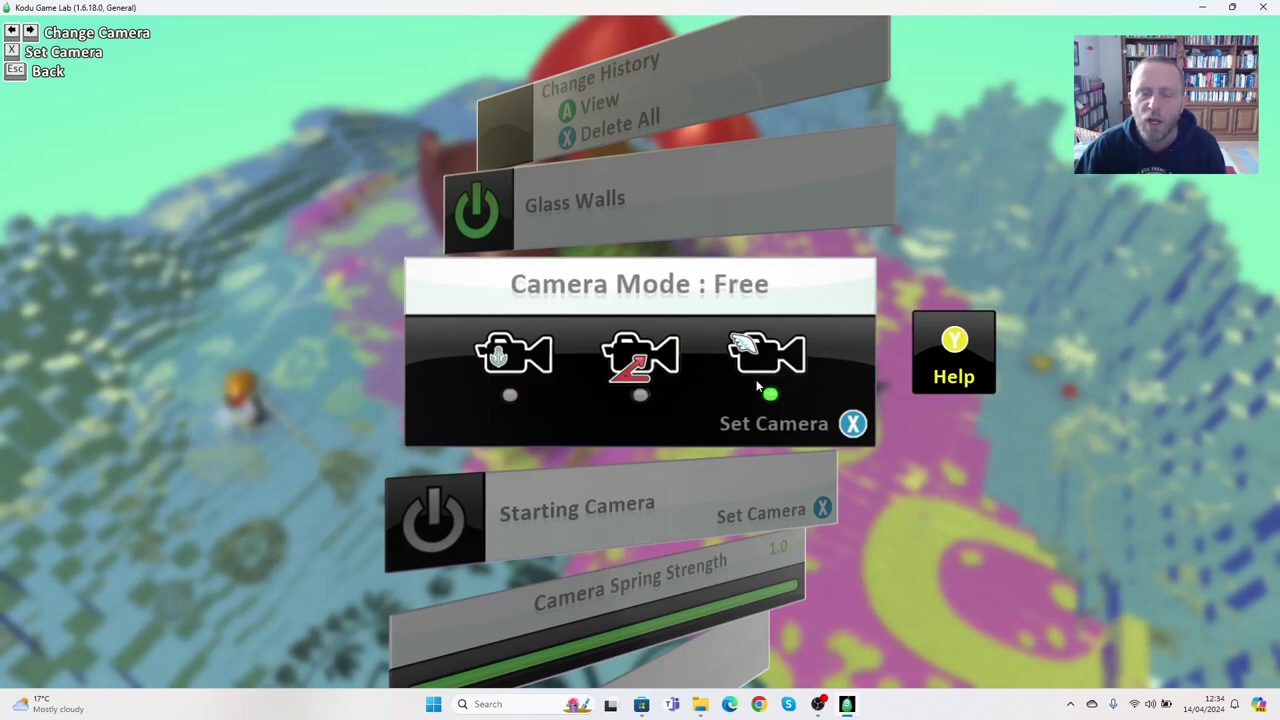
{"action": "left_click", "coordinate": [511, 372]}
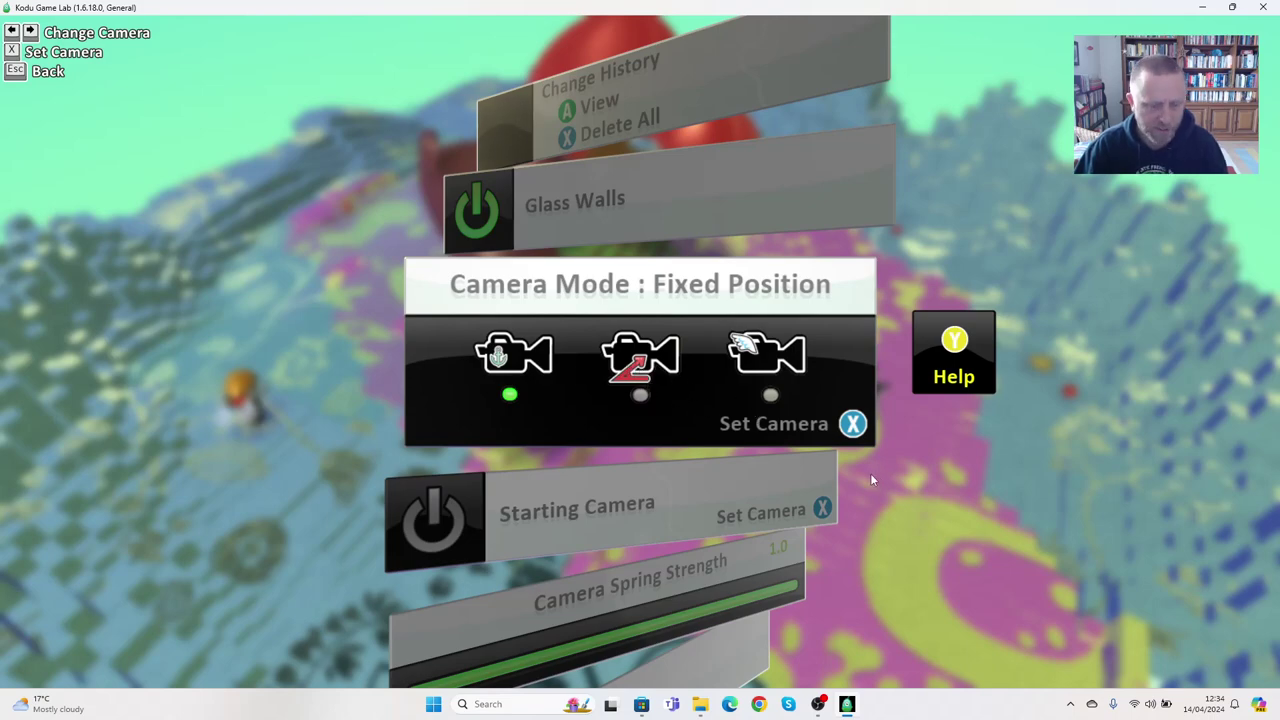
Step: Play-test the Fixed Position camera, then return to edit mode
{"action": "key", "text": "Escape"}
{"action": "left_click", "coordinate": [455, 626]}
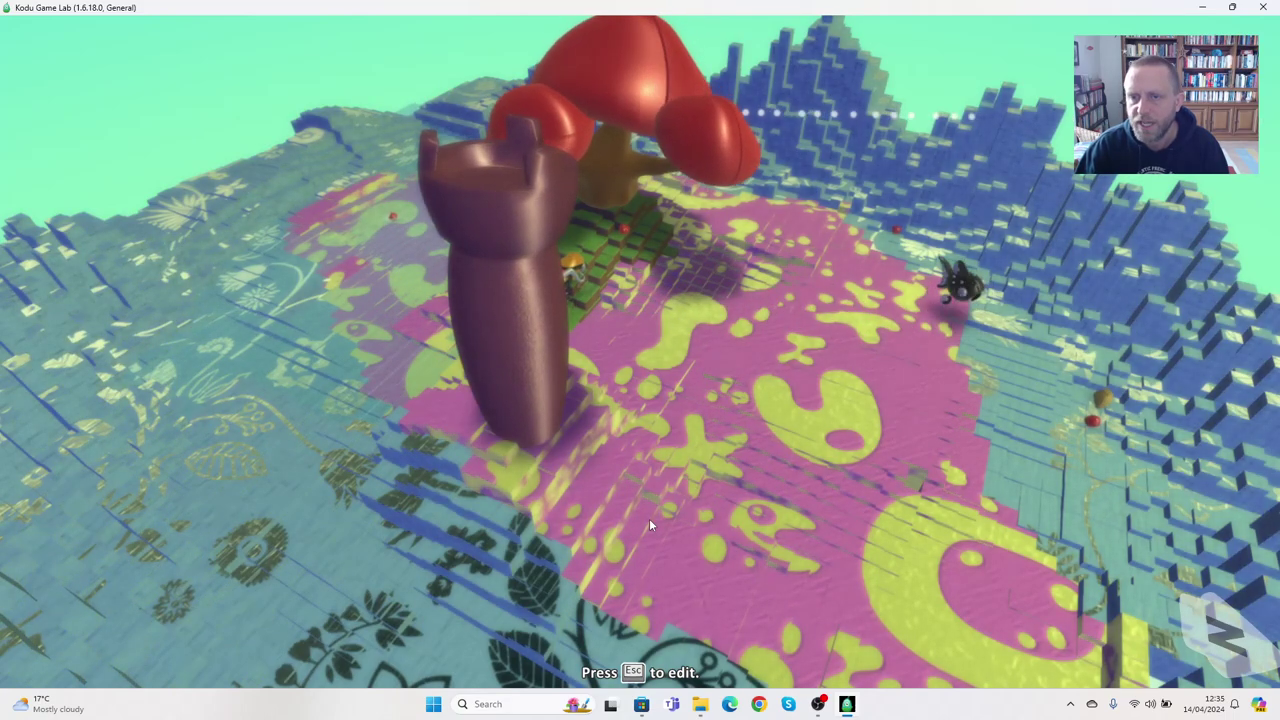
{"action": "key", "text": "Escape"}
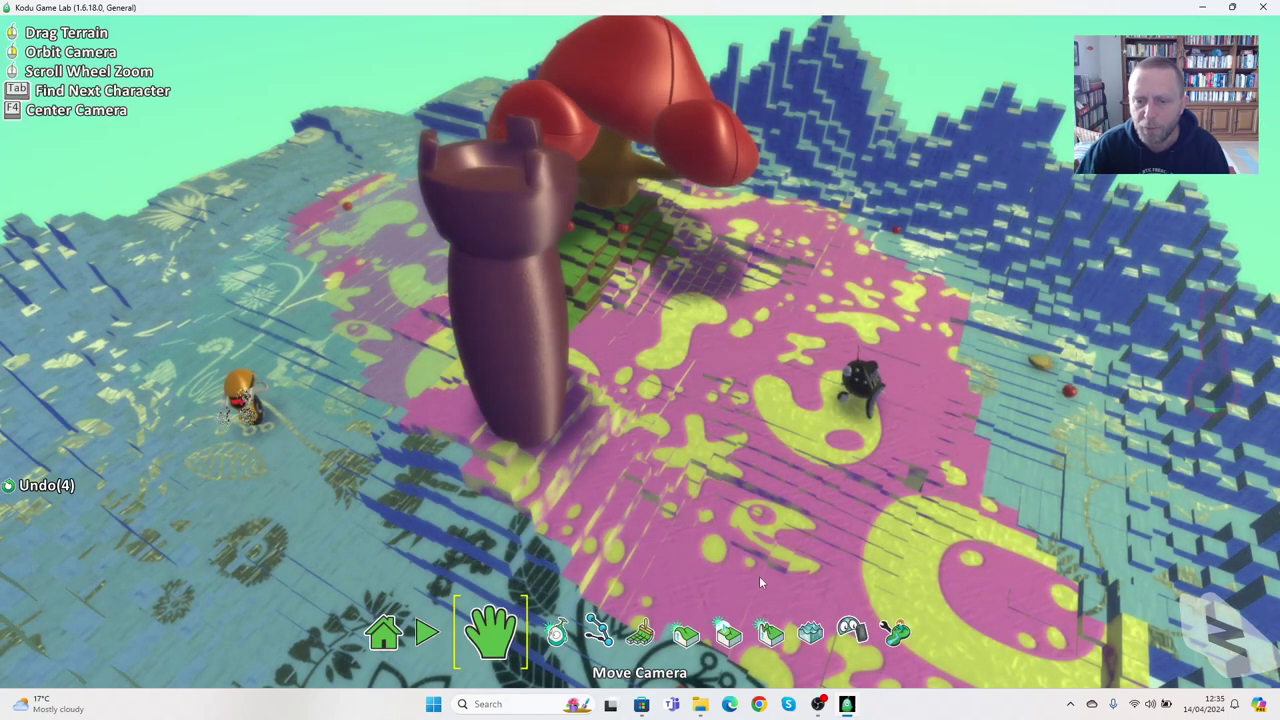
Step: Switch the camera mode to Fixed Offset and play-test it
{"action": "left_click", "coordinate": [892, 629]}
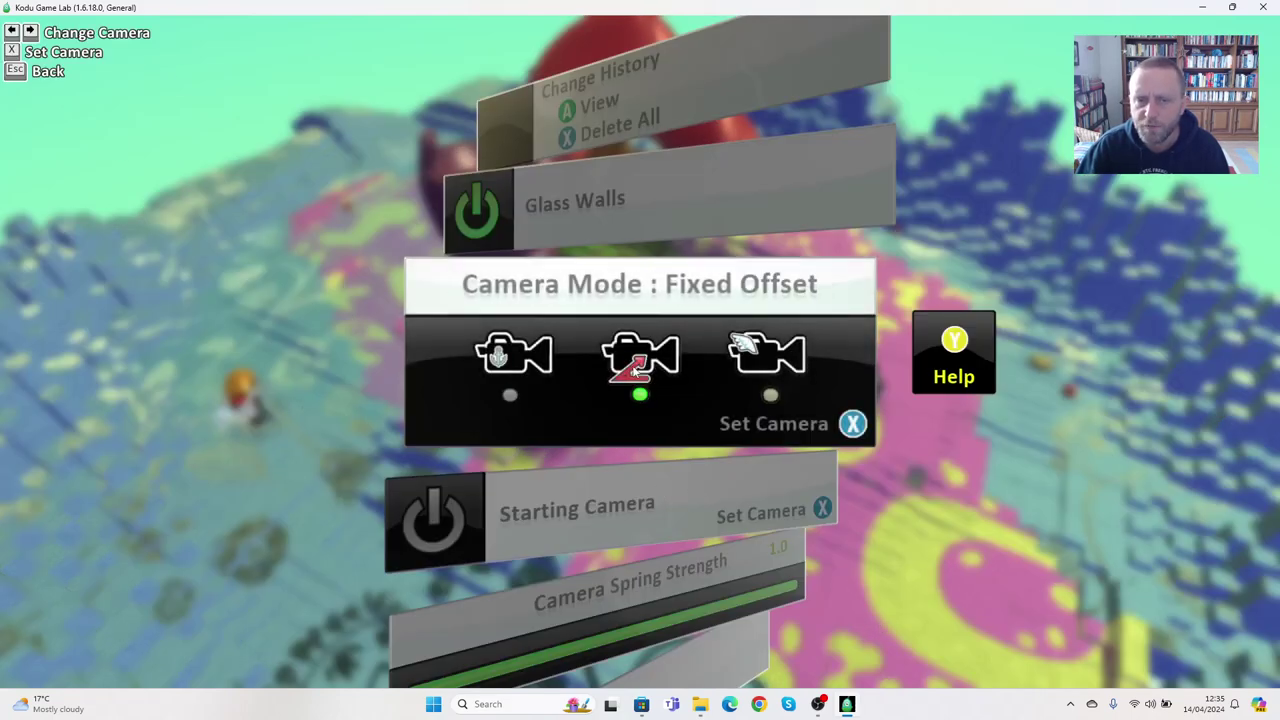
{"action": "key", "text": "Escape"}
{"action": "left_click", "coordinate": [440, 635]}
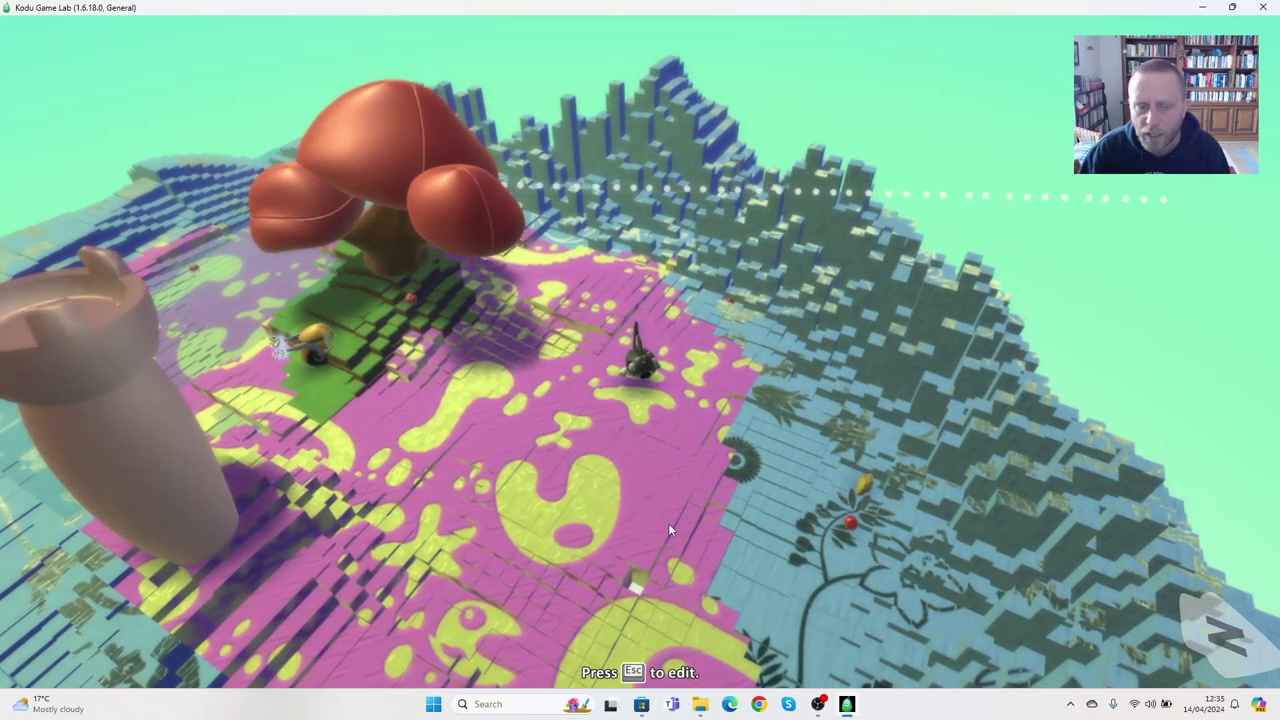
Step: Set the camera mode back to Free, play-test it, and return to editing
{"action": "key", "text": "Escape"}
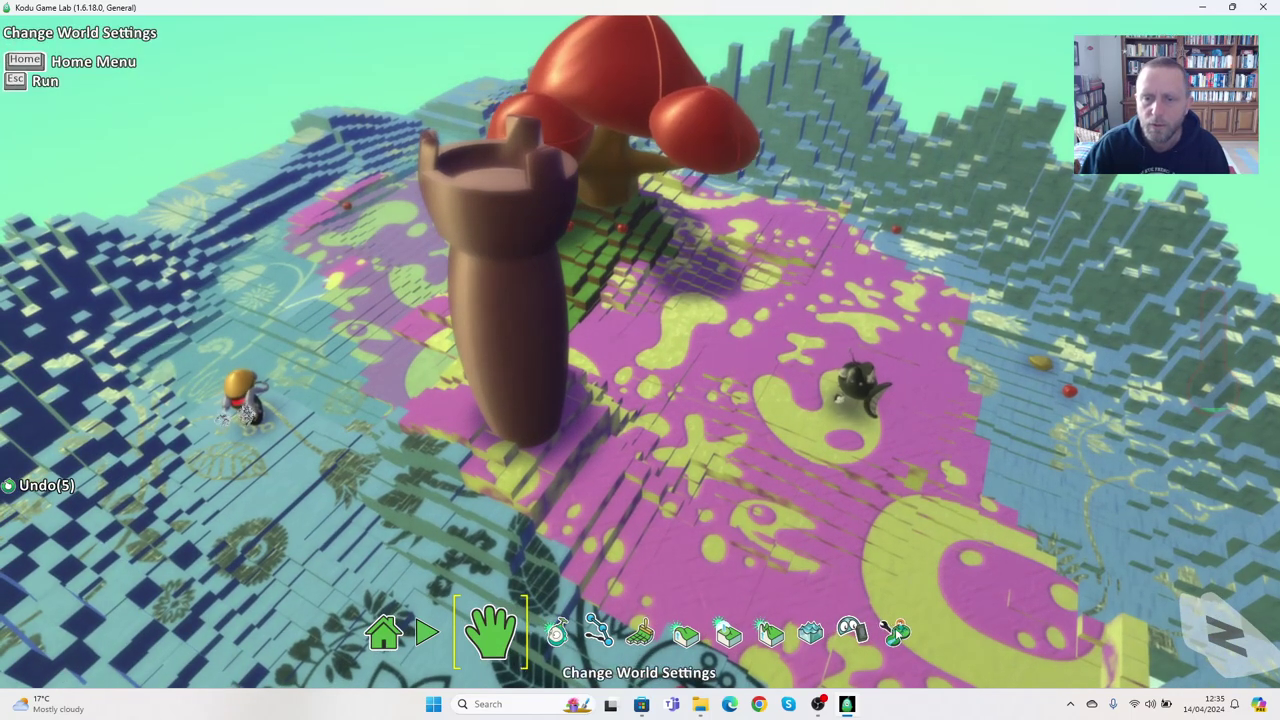
{"action": "left_click", "coordinate": [880, 632]}
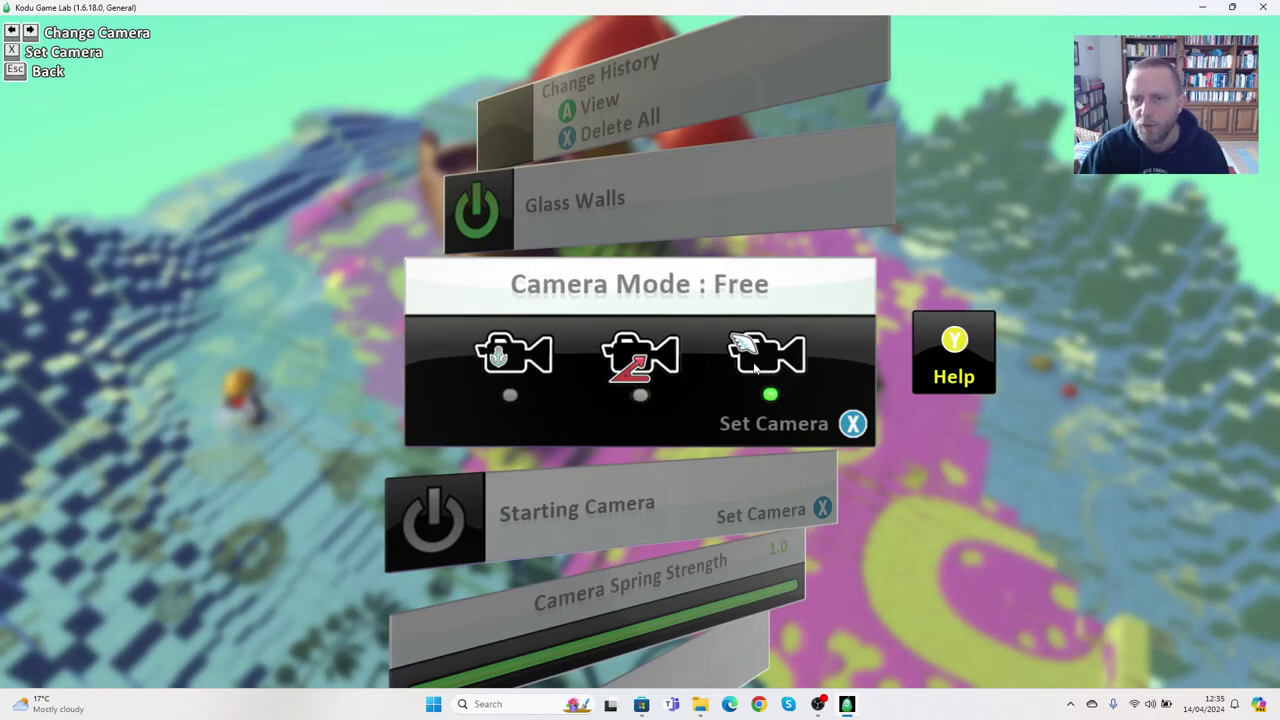
{"action": "key", "text": "Escape"}
{"action": "left_click", "coordinate": [428, 636]}
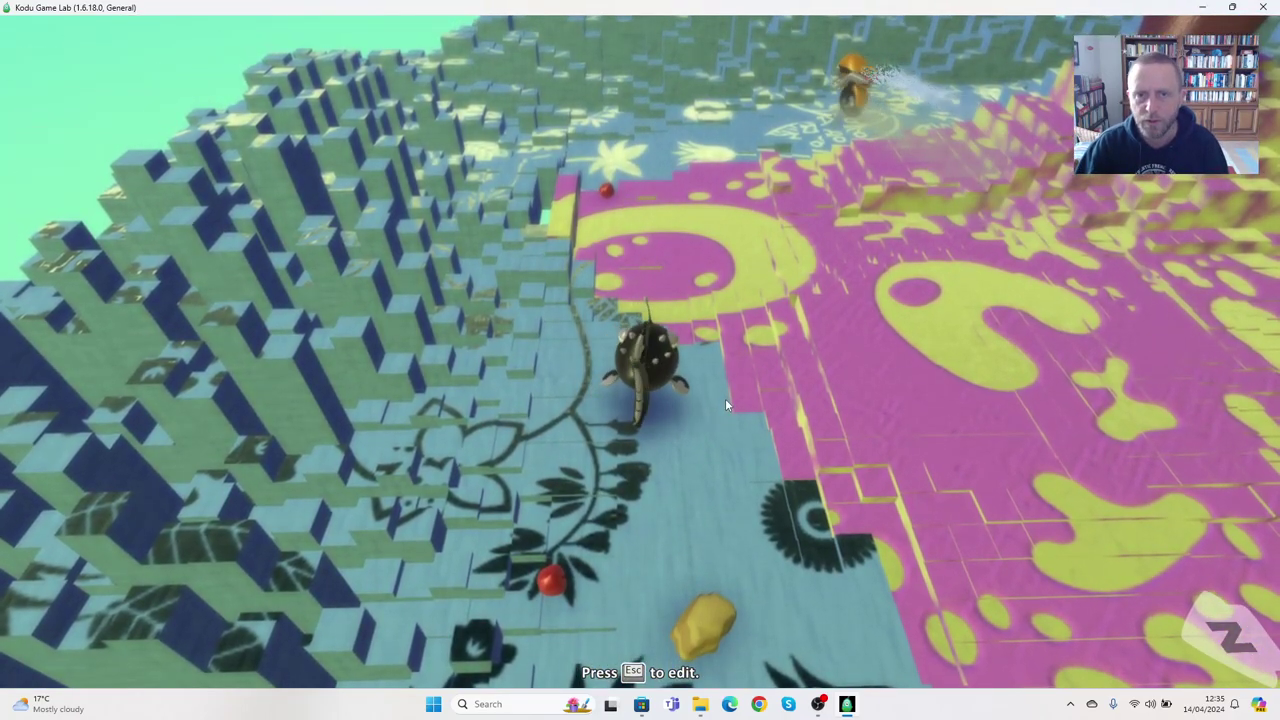
{"action": "key", "text": "Escape"}
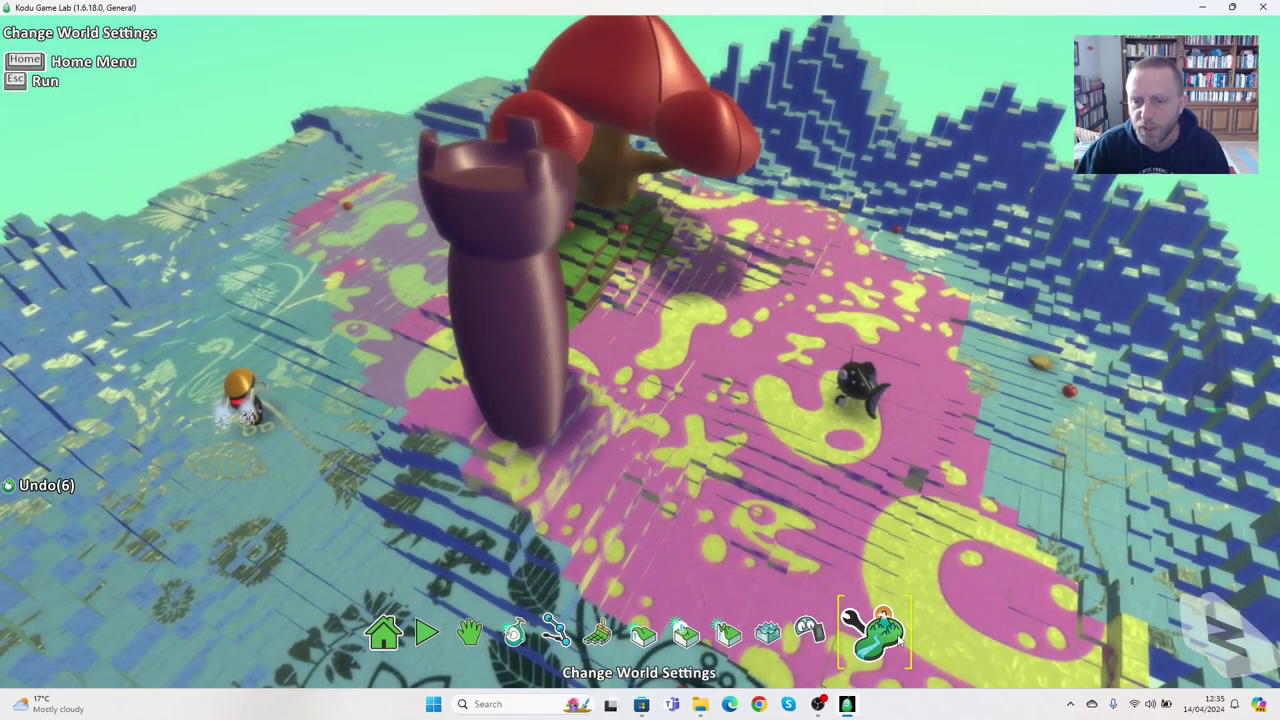
Step: Set the Starting Camera to a zoomed-out overview of the whole island
{"action": "left_click", "coordinate": [893, 634]}
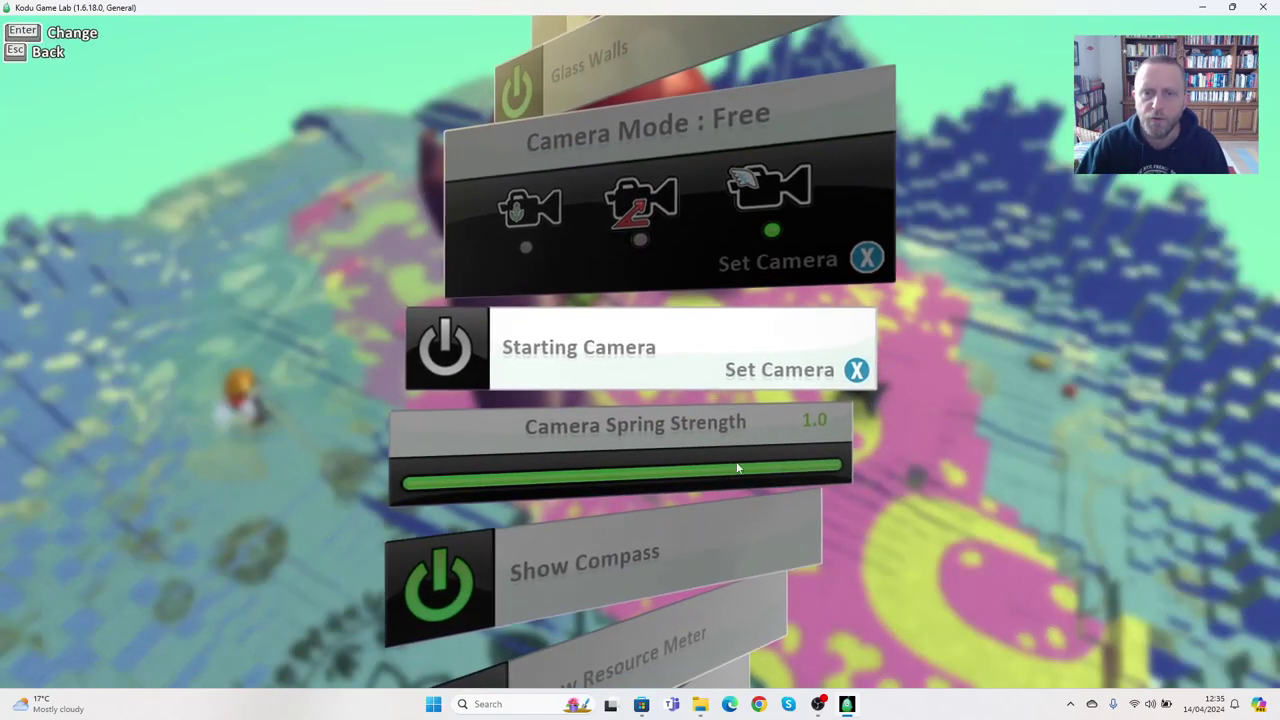
{"action": "left_click", "coordinate": [788, 376]}
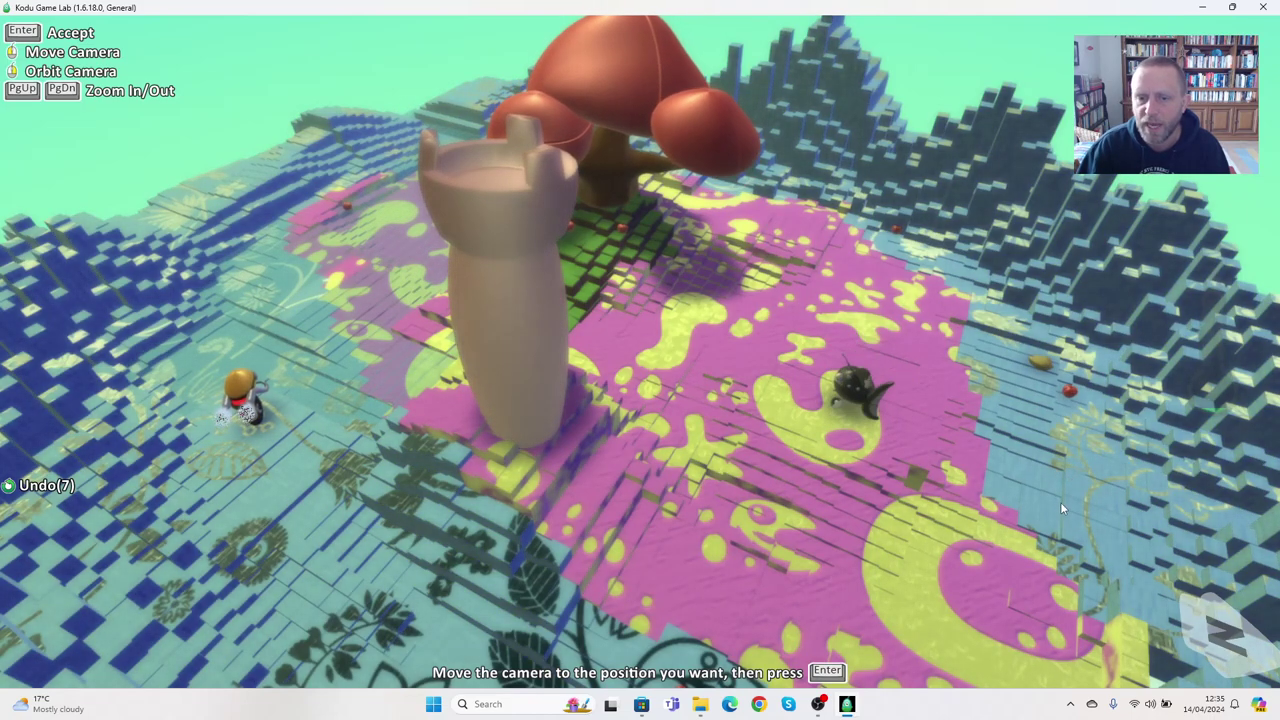
{"action": "left_click_drag", "start_coordinate": [1046, 505], "coordinate": [857, 499]}
{"action": "scroll", "coordinate": [575, 394], "scroll_direction": "down", "scroll_amount": 5}
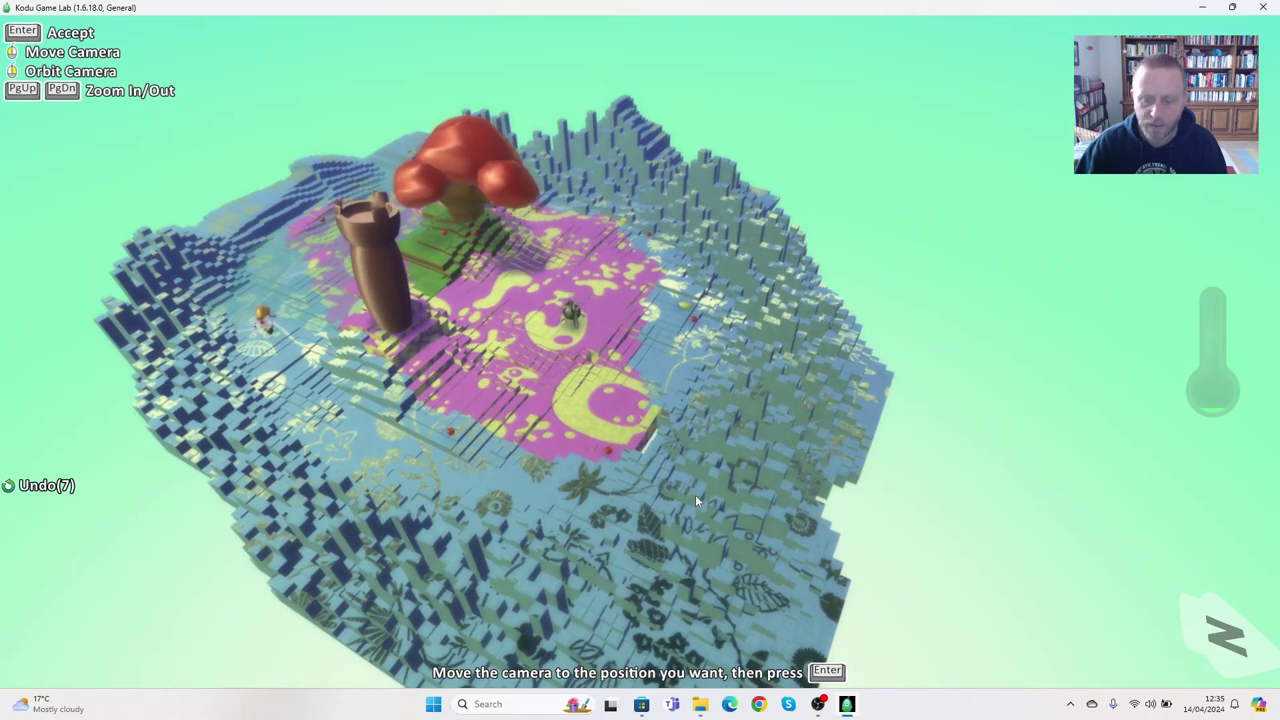
{"action": "key", "text": "Return"}
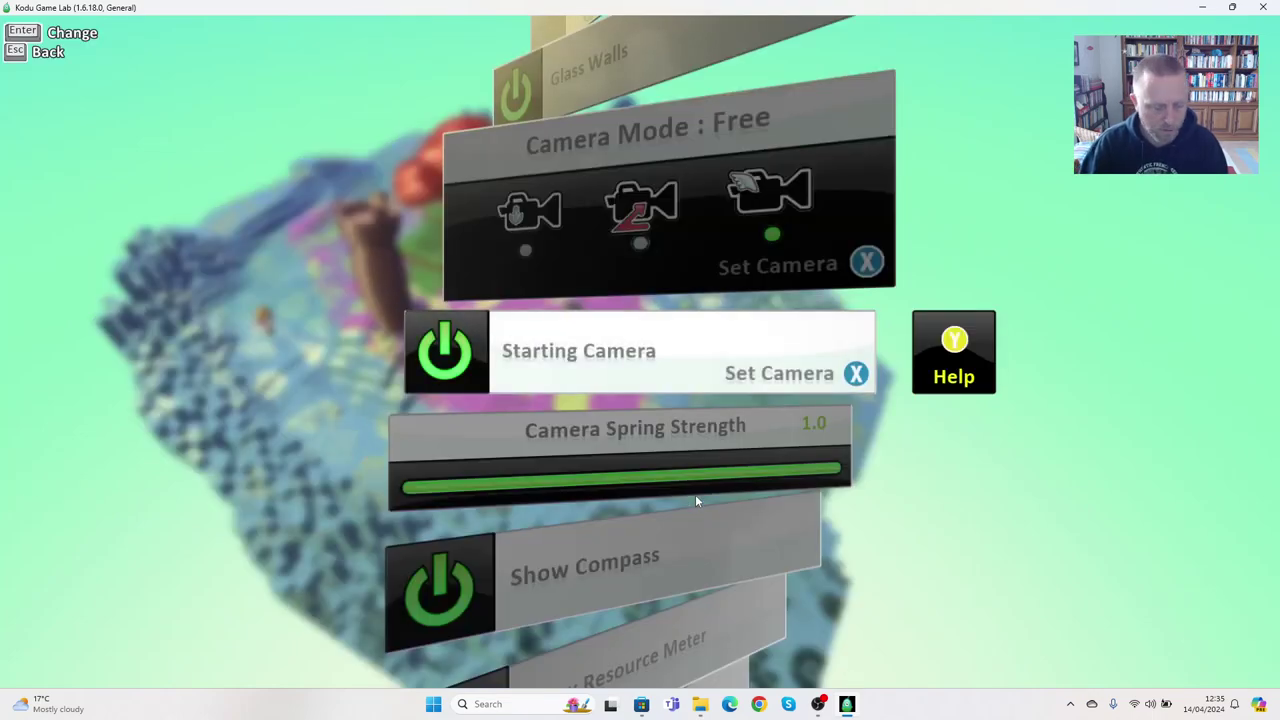
{"action": "key", "text": "Escape"}
{"action": "left_click", "coordinate": [428, 632]}
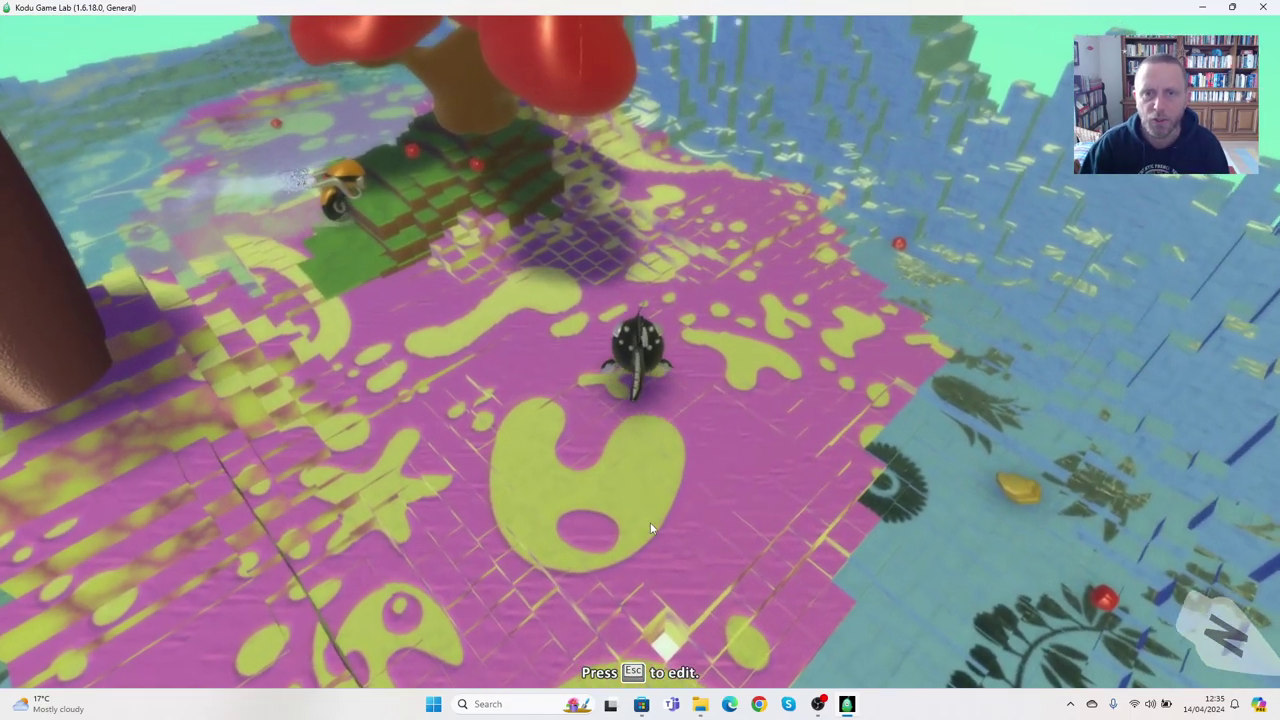
{"action": "key", "text": "Escape"}
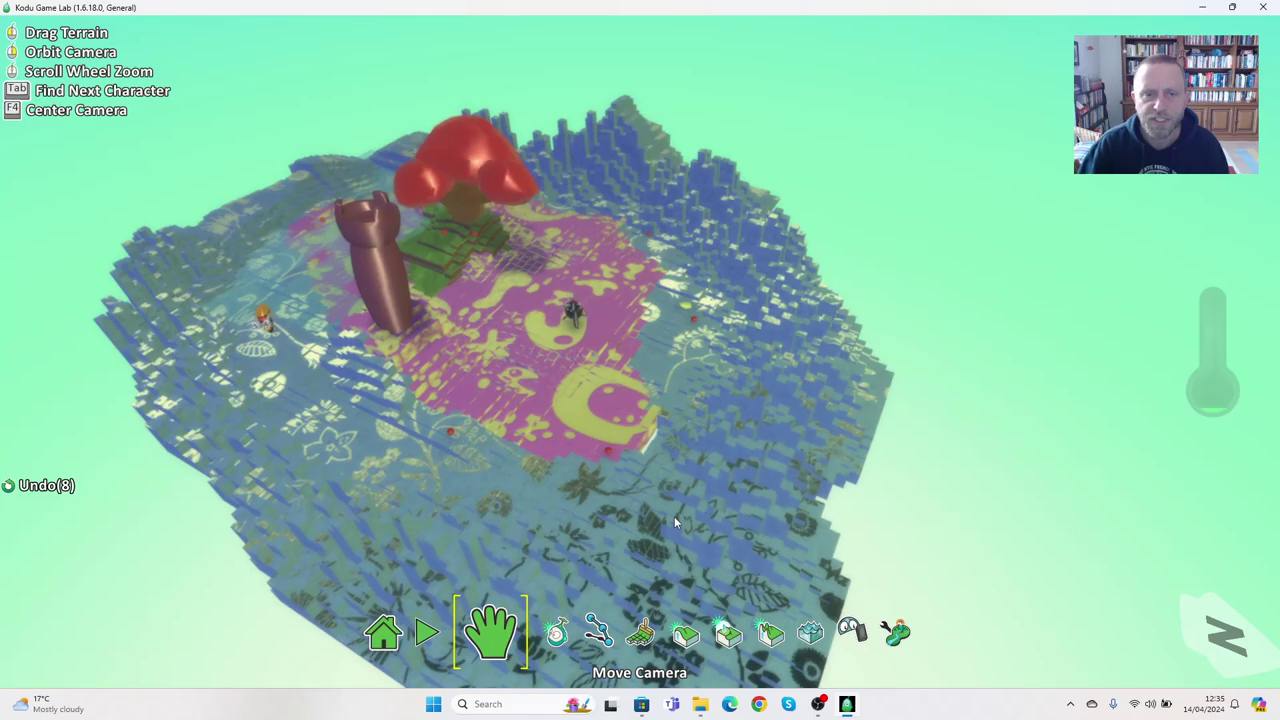
{"action": "scroll", "coordinate": [586, 363], "scroll_direction": "up", "scroll_amount": 5}
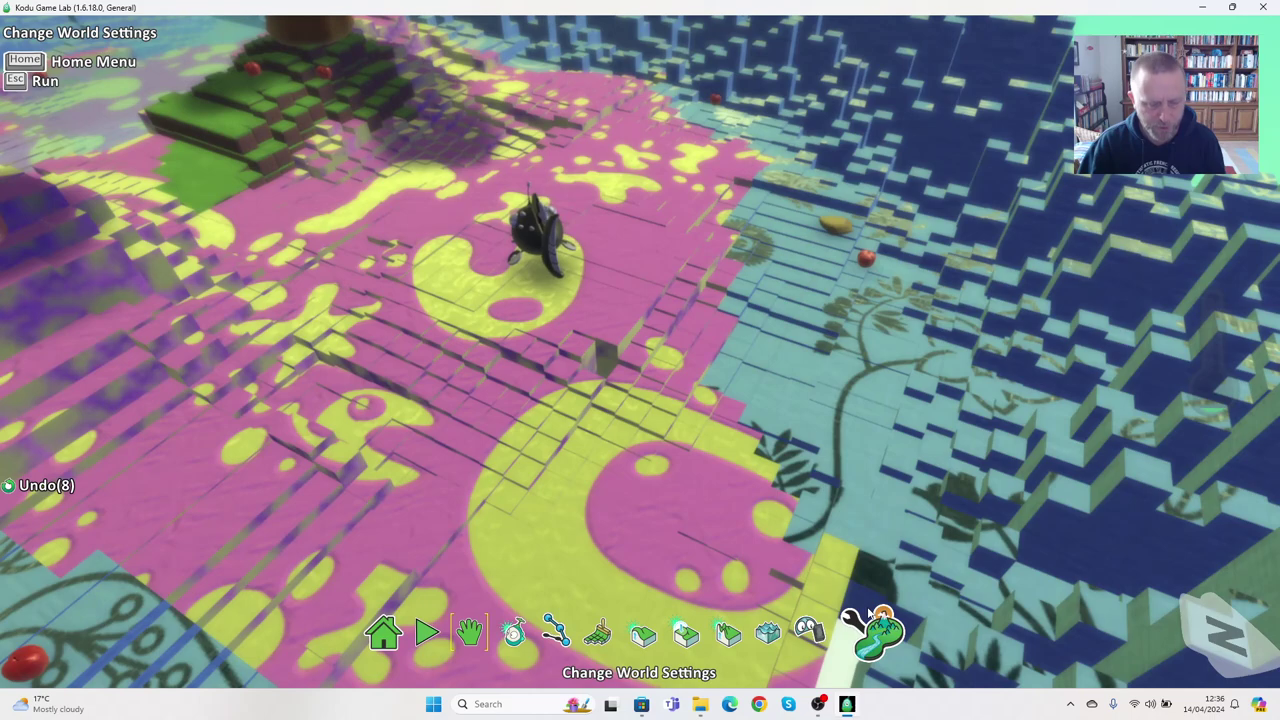
Step: Save over the existing 'Test world' file, then exit to the main menu
{"action": "left_click", "coordinate": [385, 630]}
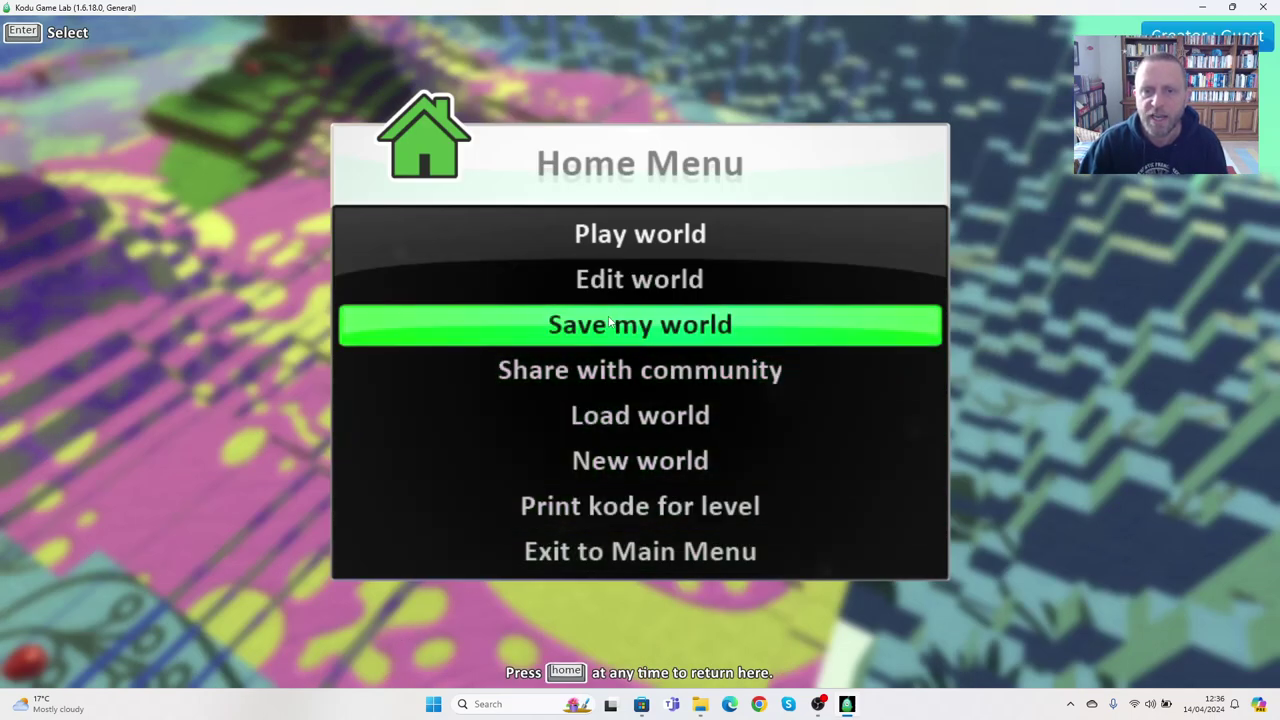
{"action": "left_click", "coordinate": [609, 323]}
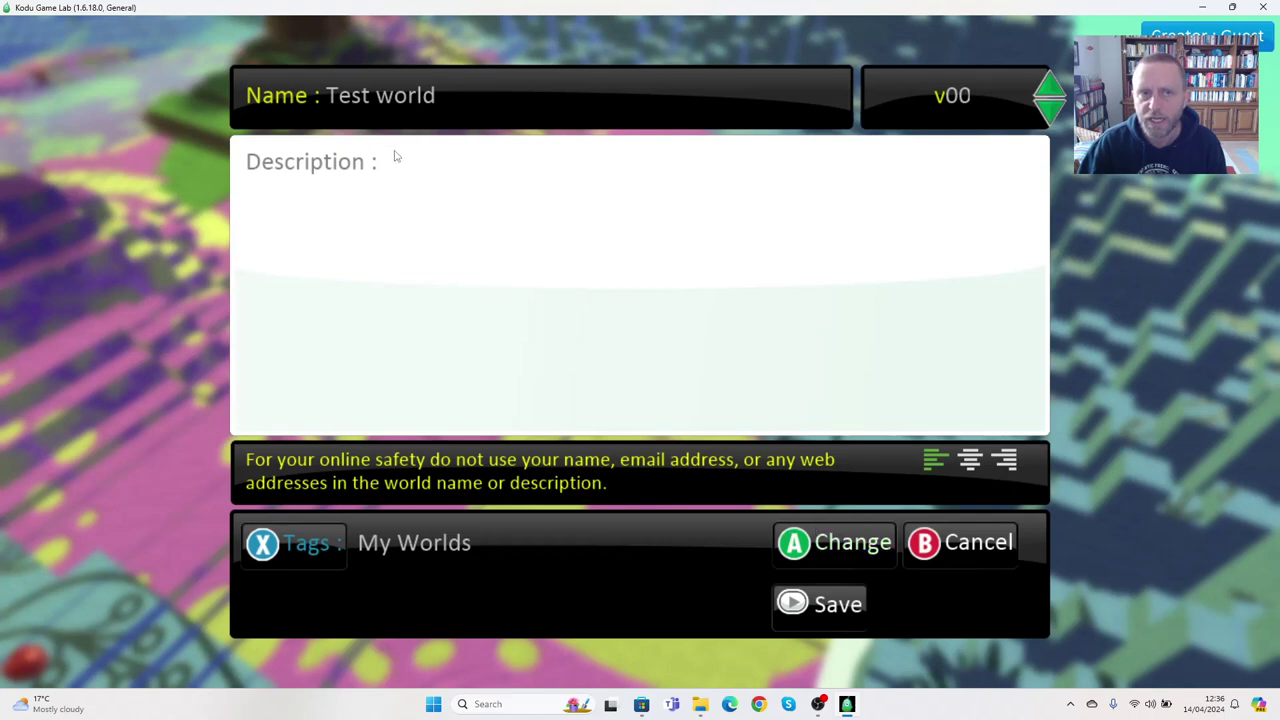
{"action": "left_click", "coordinate": [838, 605]}
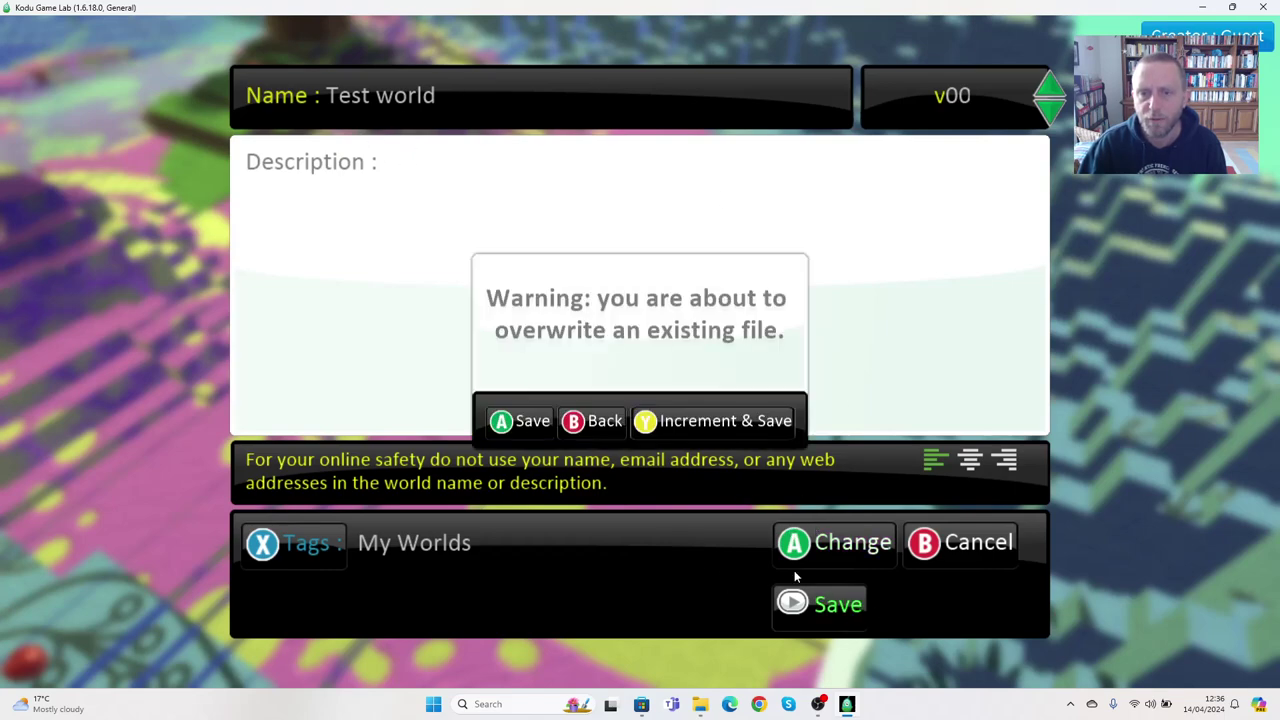
{"action": "left_click", "coordinate": [531, 424]}
{"action": "left_click", "coordinate": [386, 632]}
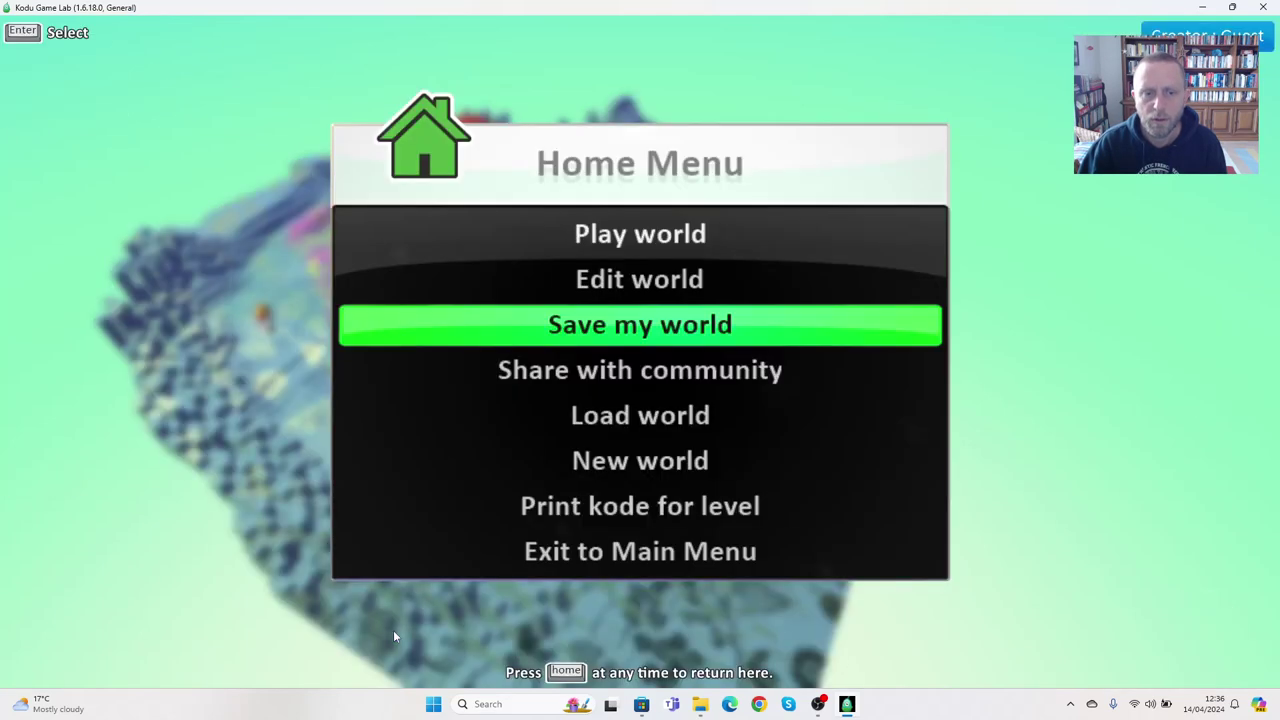
{"action": "left_click", "coordinate": [571, 563]}
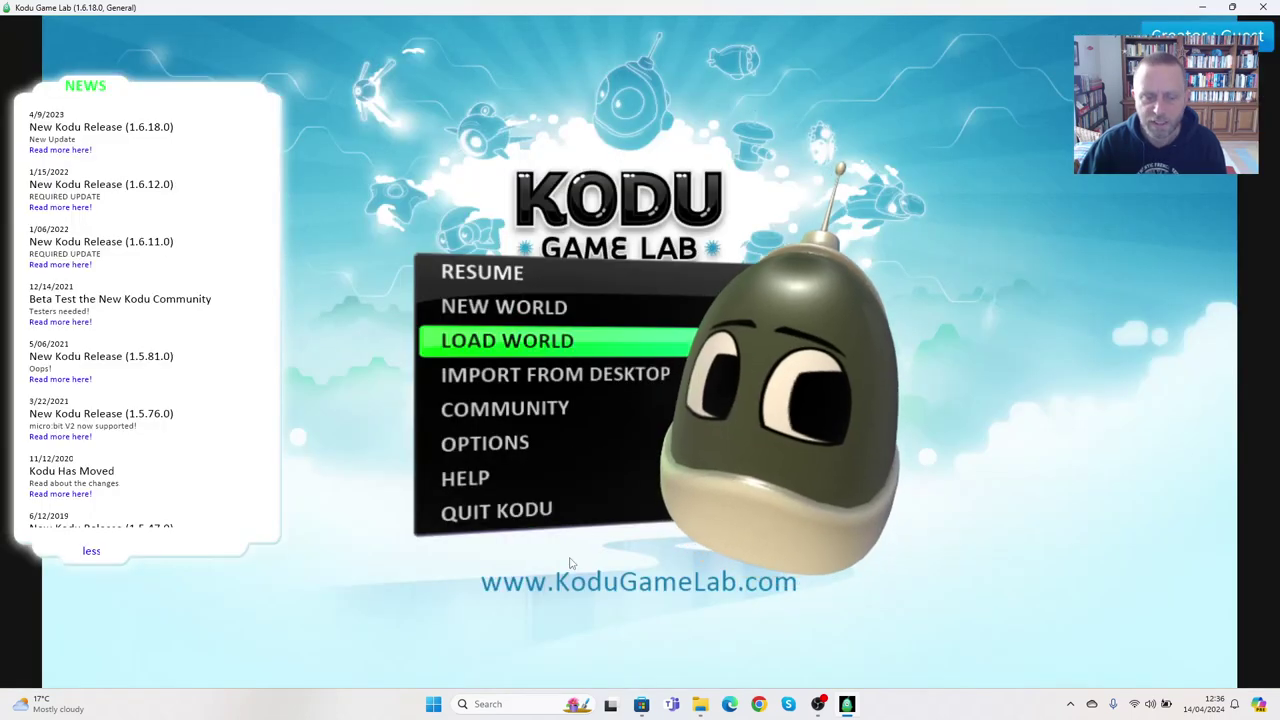